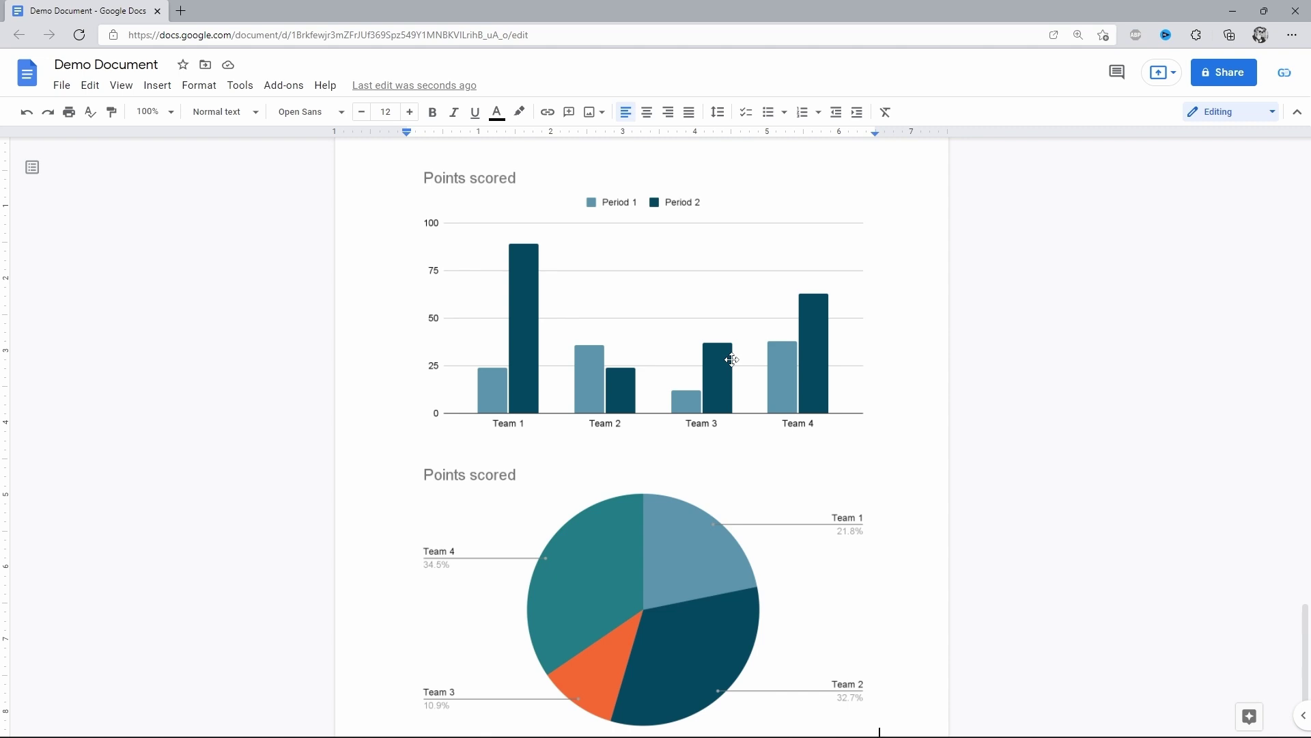
- Compare the bar and pie chart options, settling back on the bar chart
left_click(732, 359)
left_click(653, 542)
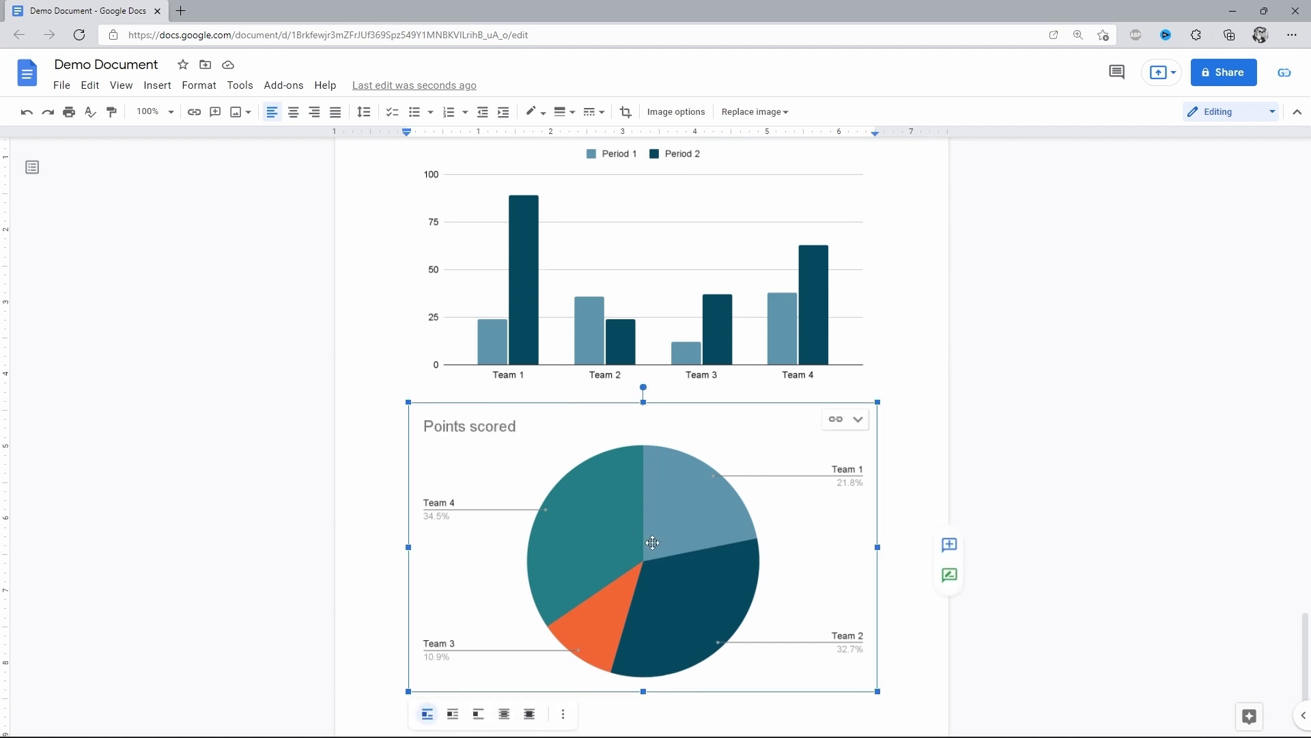
scroll(827, 405, "up", 1)
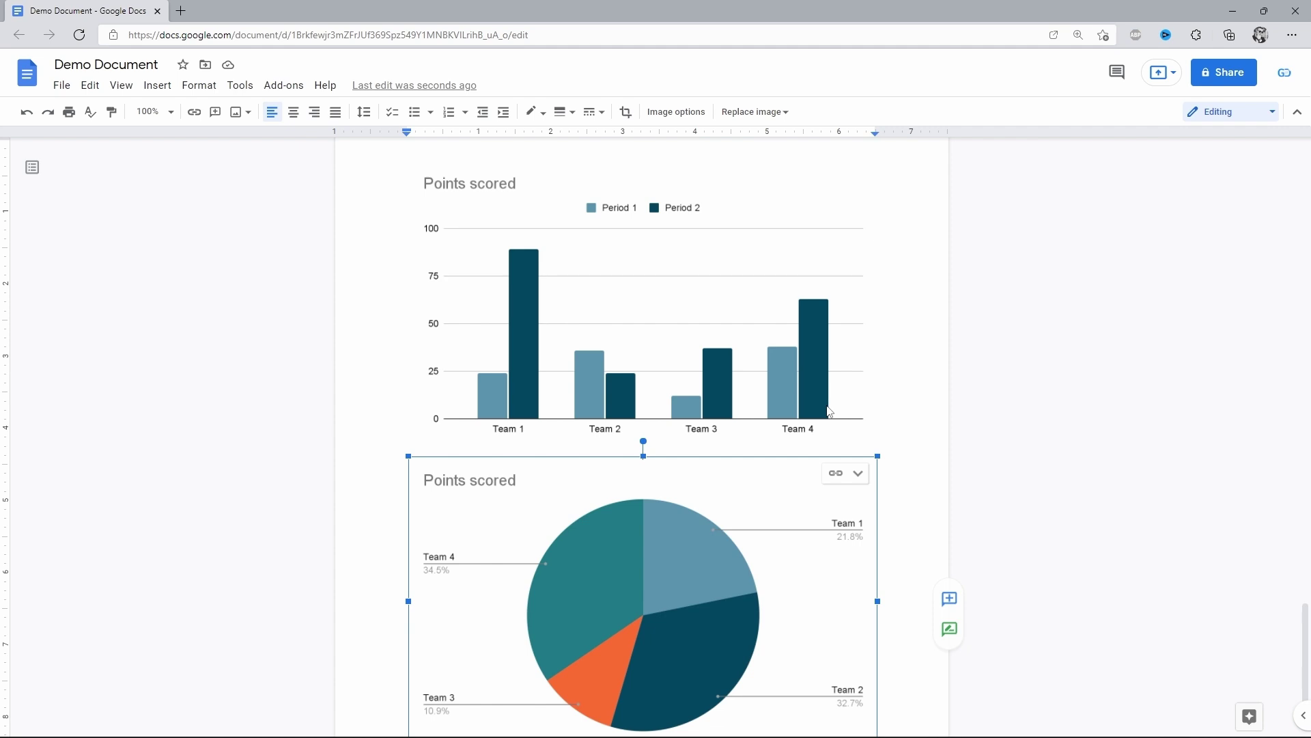
left_click(801, 329)
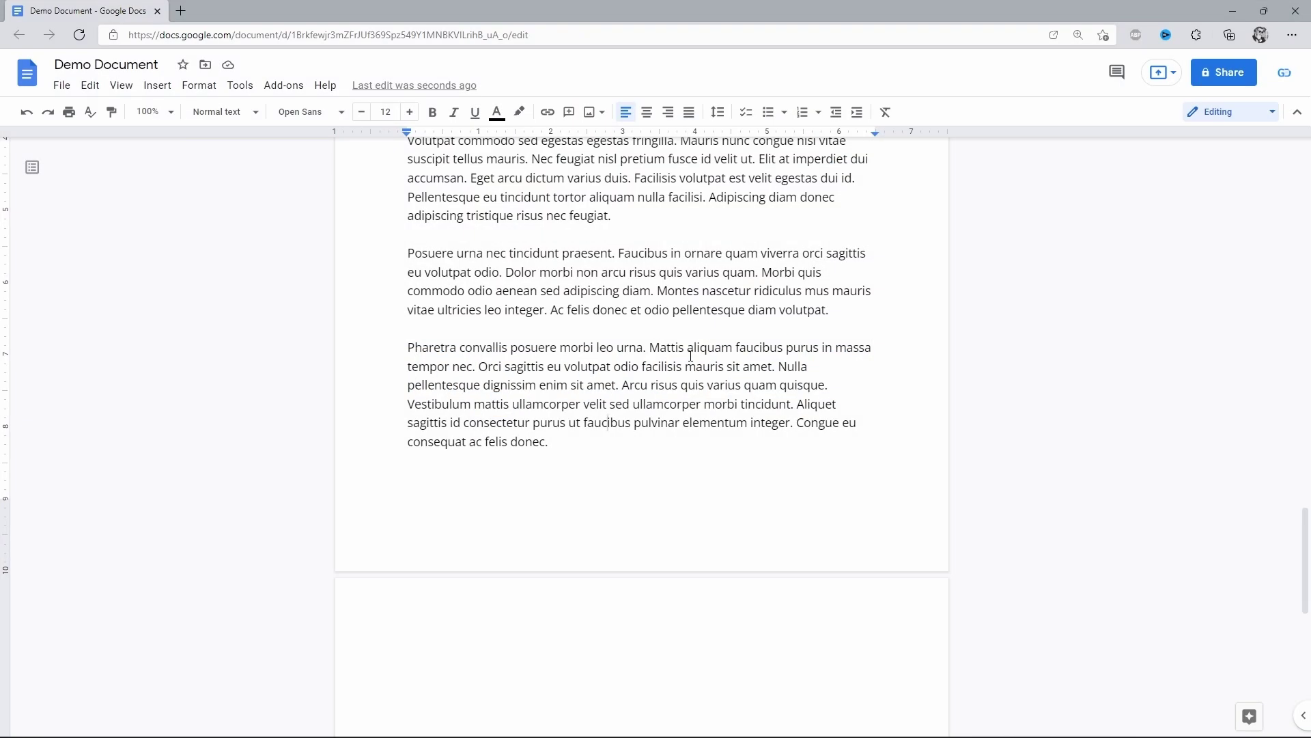
- Insert a column chart at the start of the empty second page
scroll(691, 355, "down", 2)
left_click(388, 518)
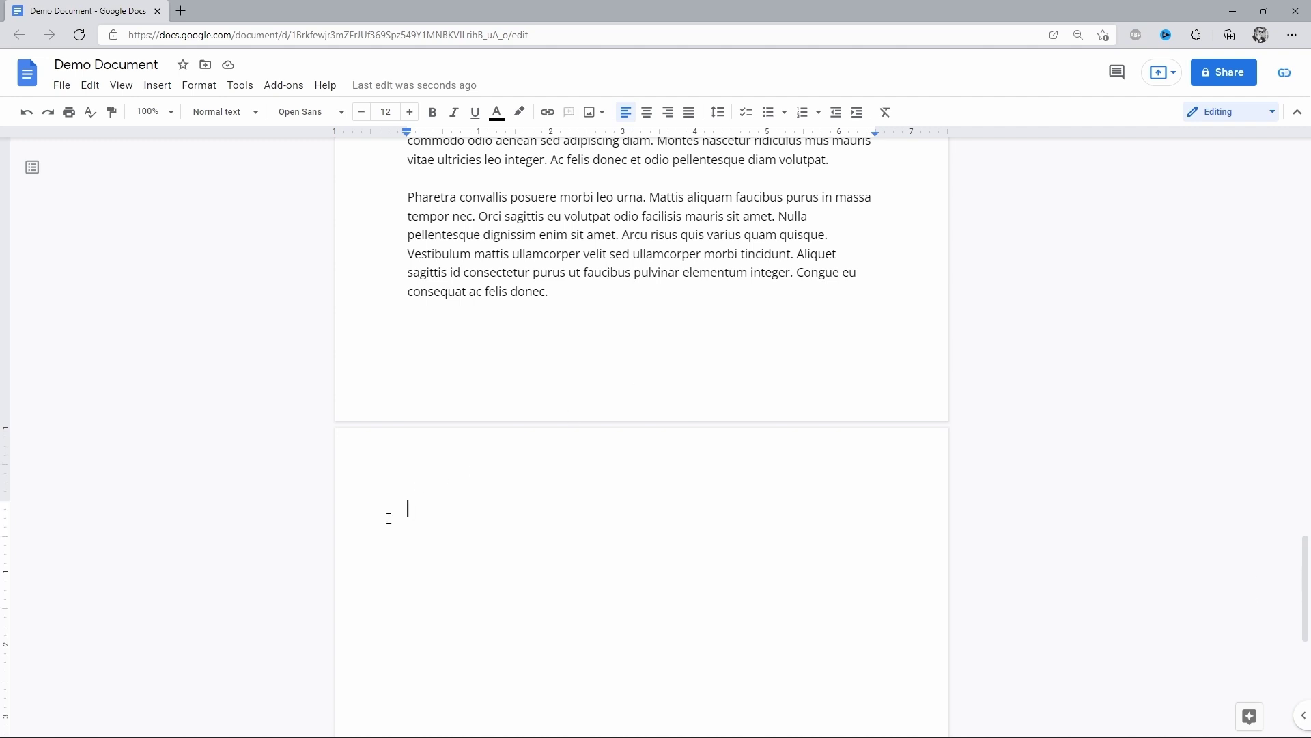
left_click(159, 86)
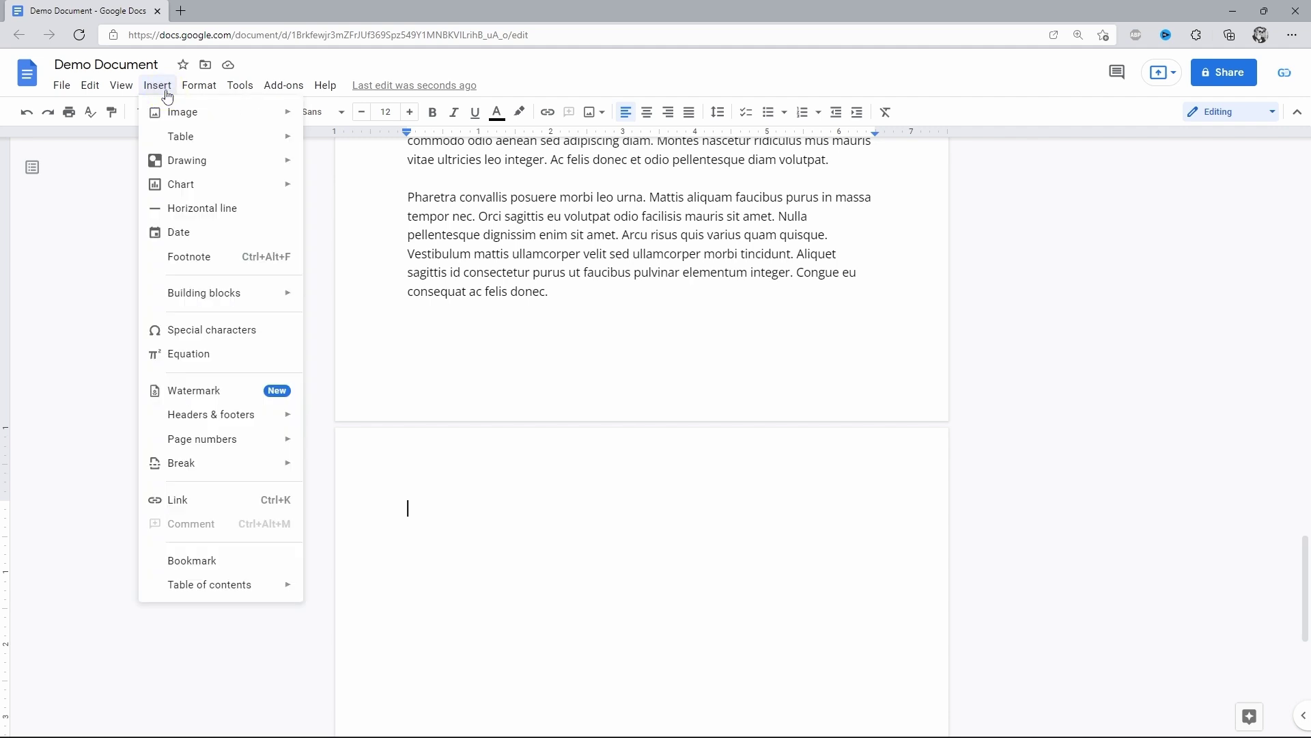
mouse_move(218, 196)
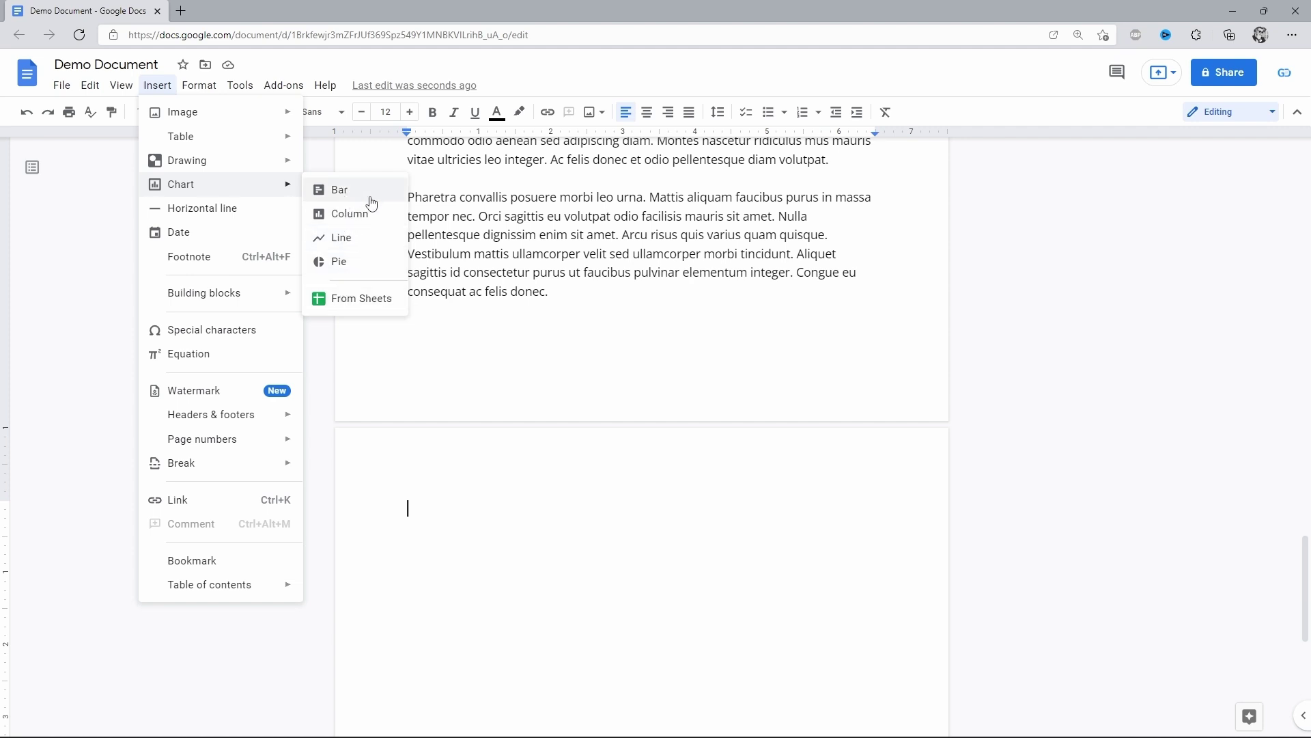
left_click(371, 218)
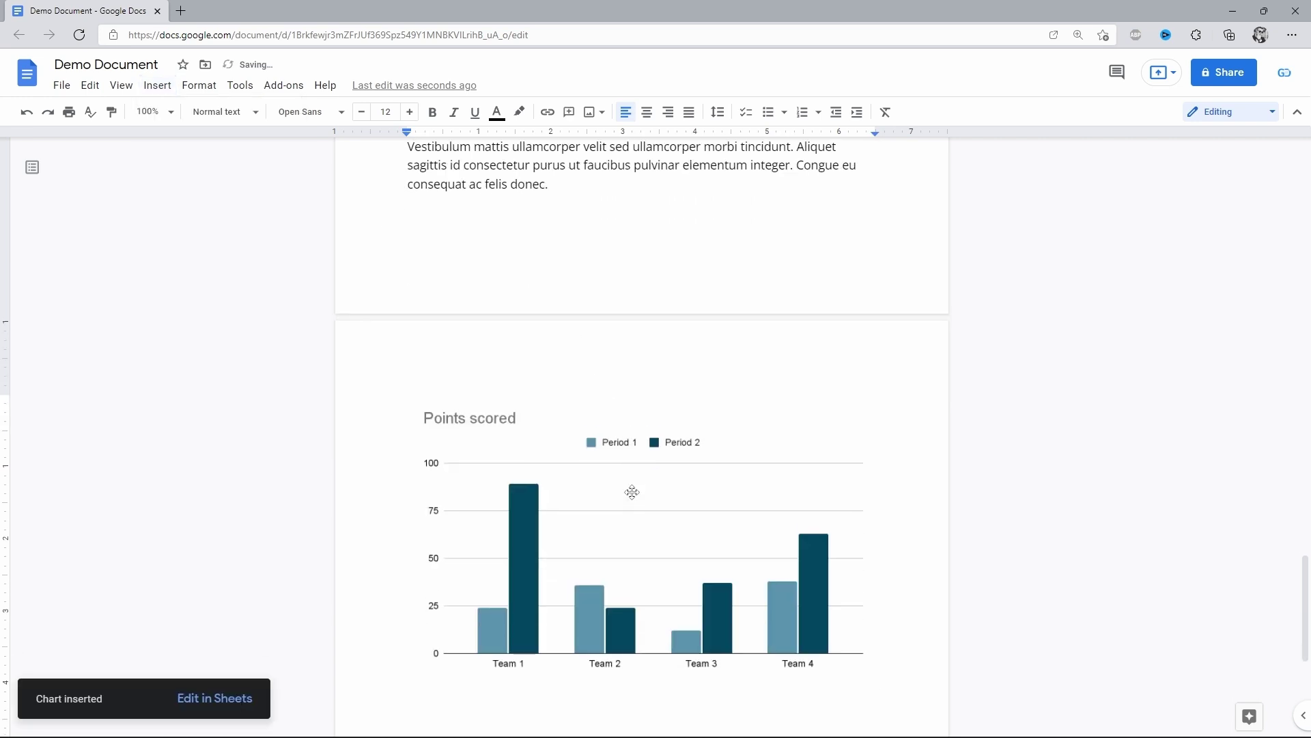
- Open the chart's linked source spreadsheet 'Demo Document - Column chart 1' in Google Sheets
scroll(633, 492, "down", 2)
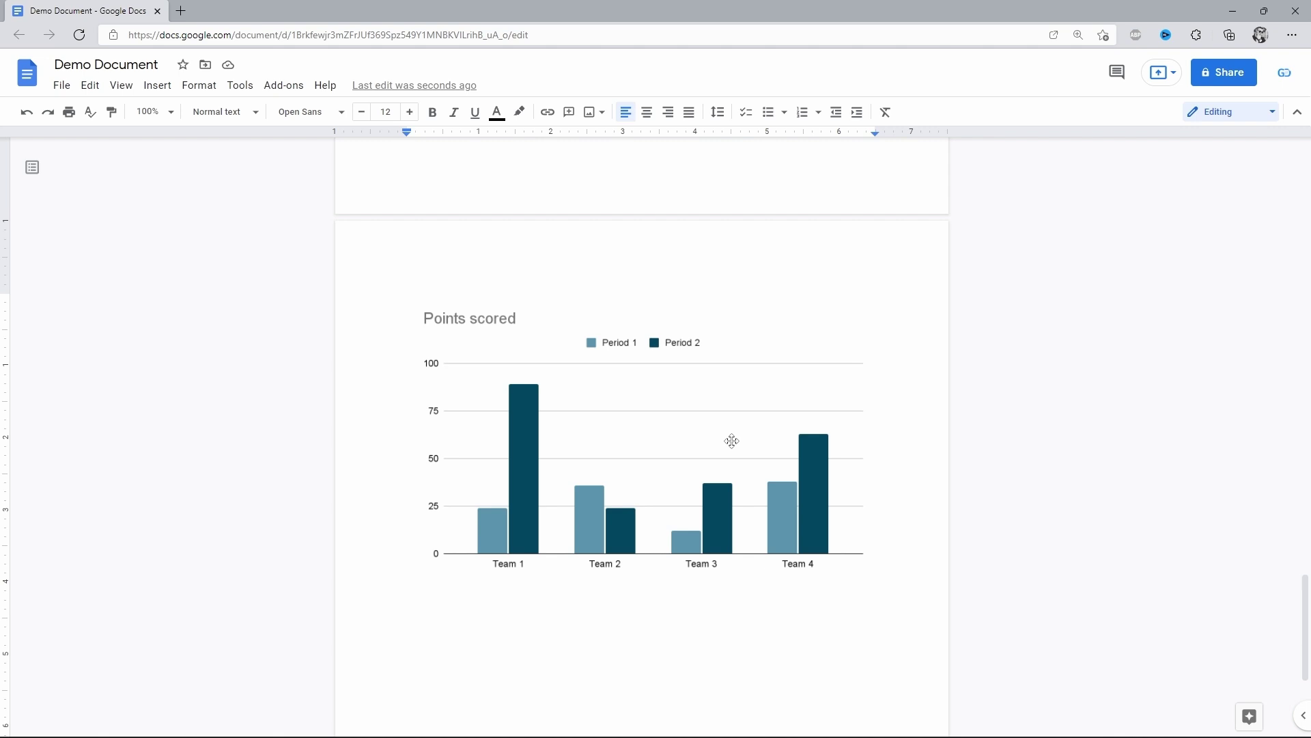
left_click(736, 335)
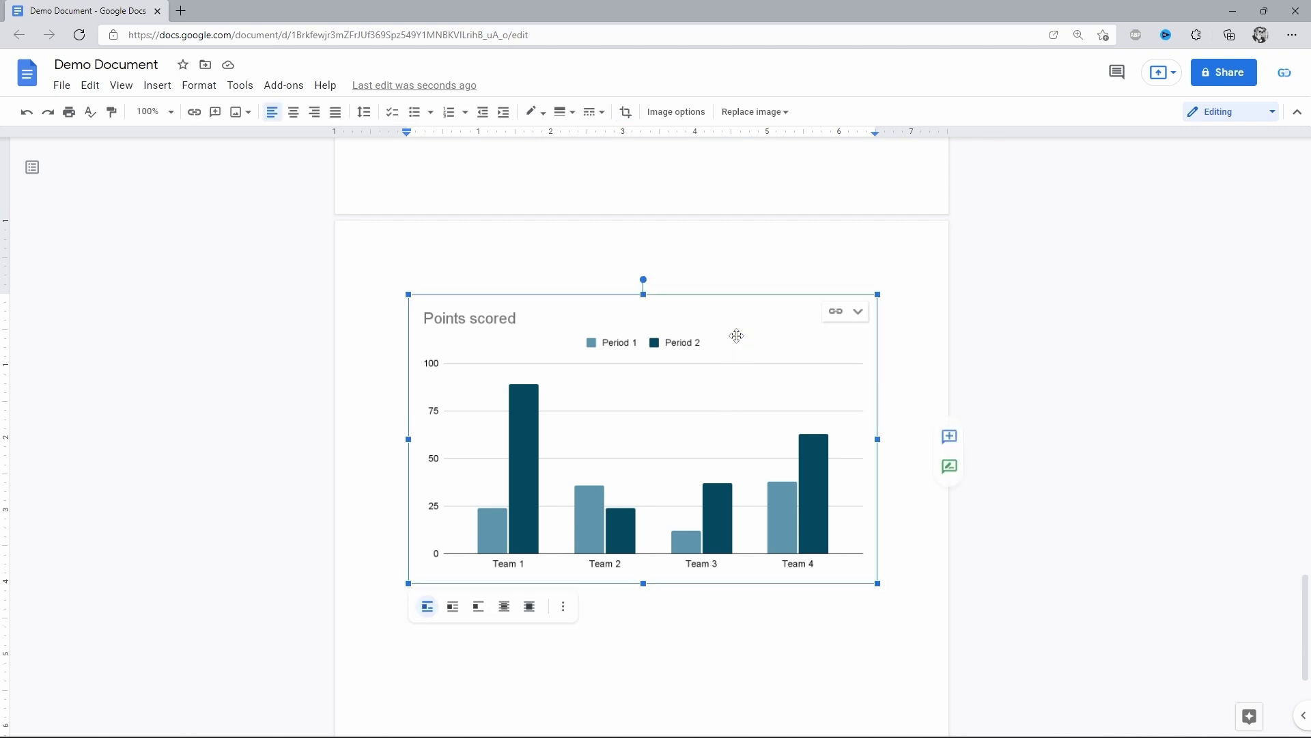
left_click(859, 312)
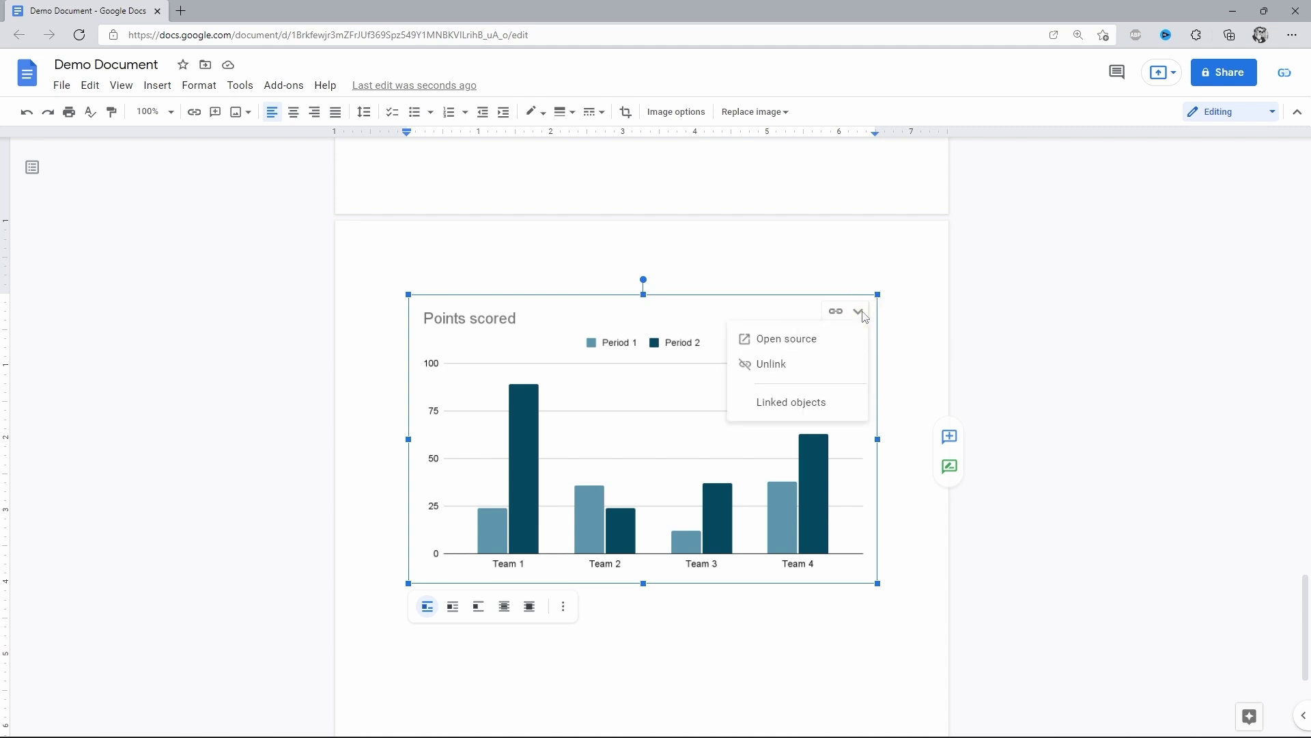
left_click(807, 342)
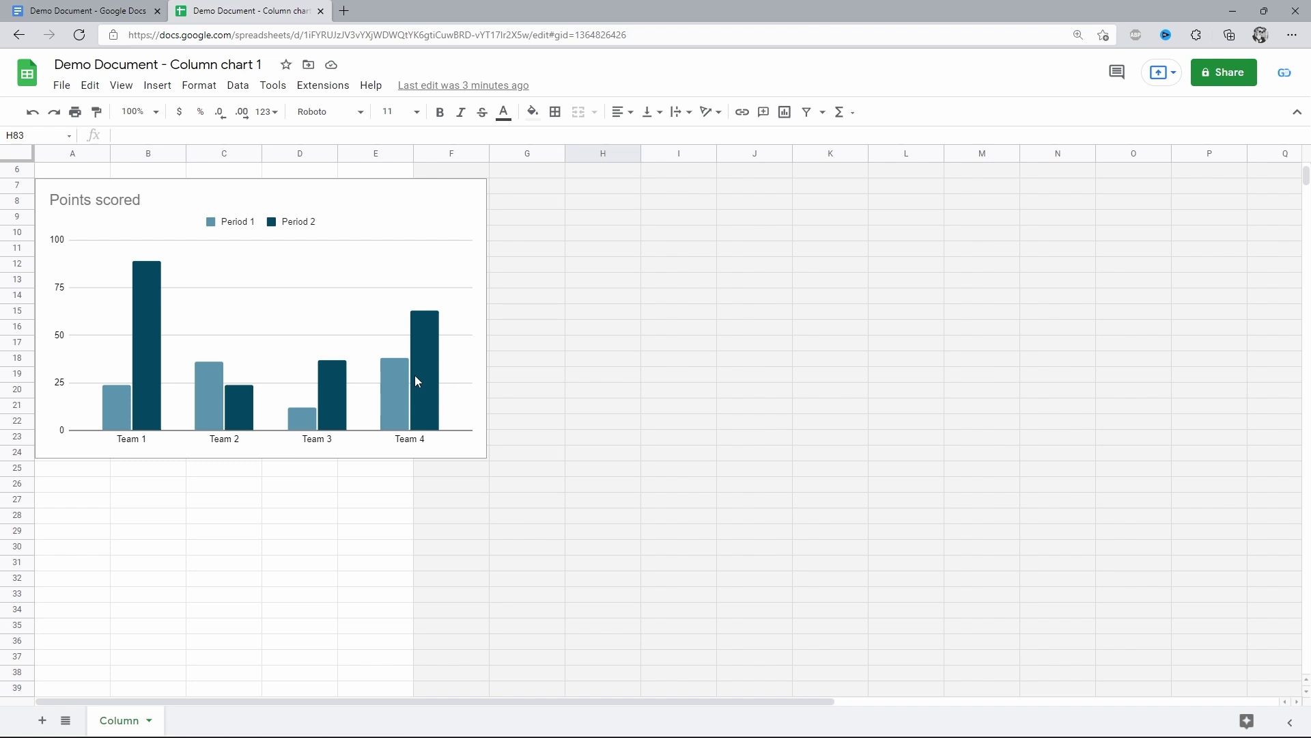
scroll(418, 381, "up", 2)
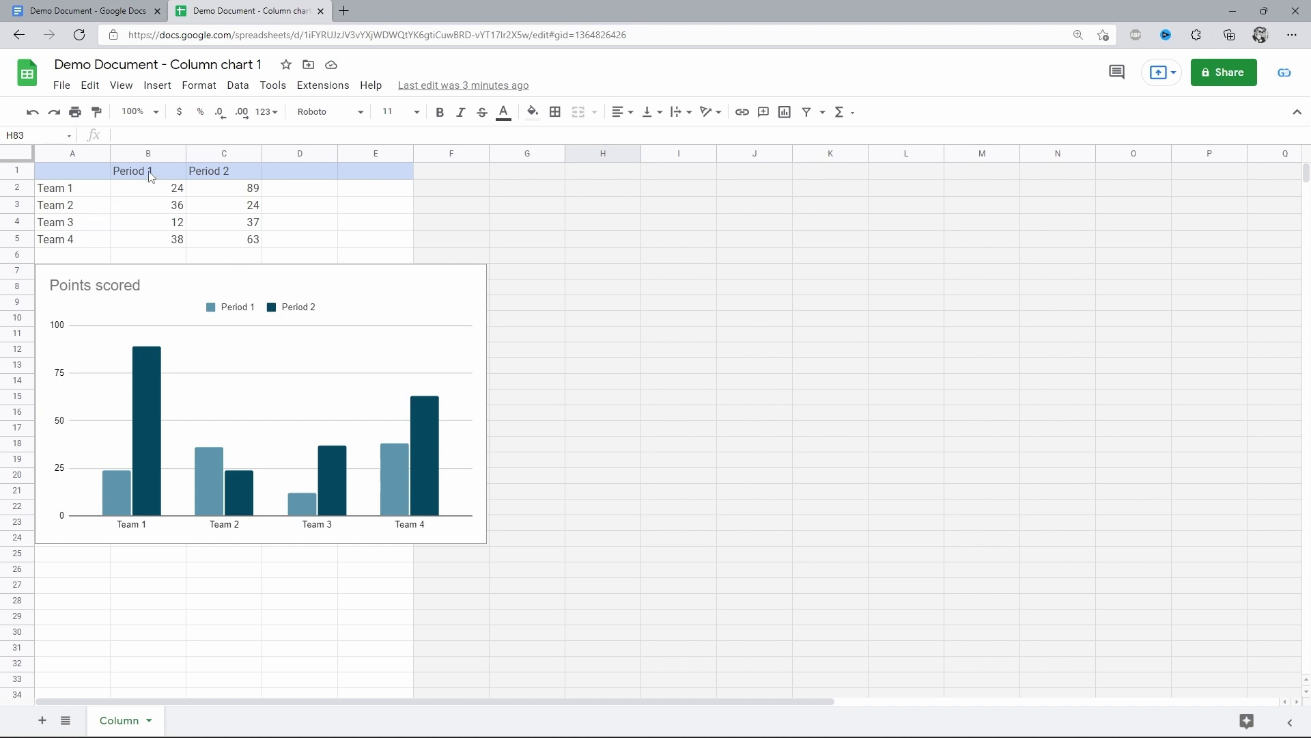
- Enter 90 as Team 3's Period 1 score in B4
left_click(176, 222)
type("90")
key("Return")
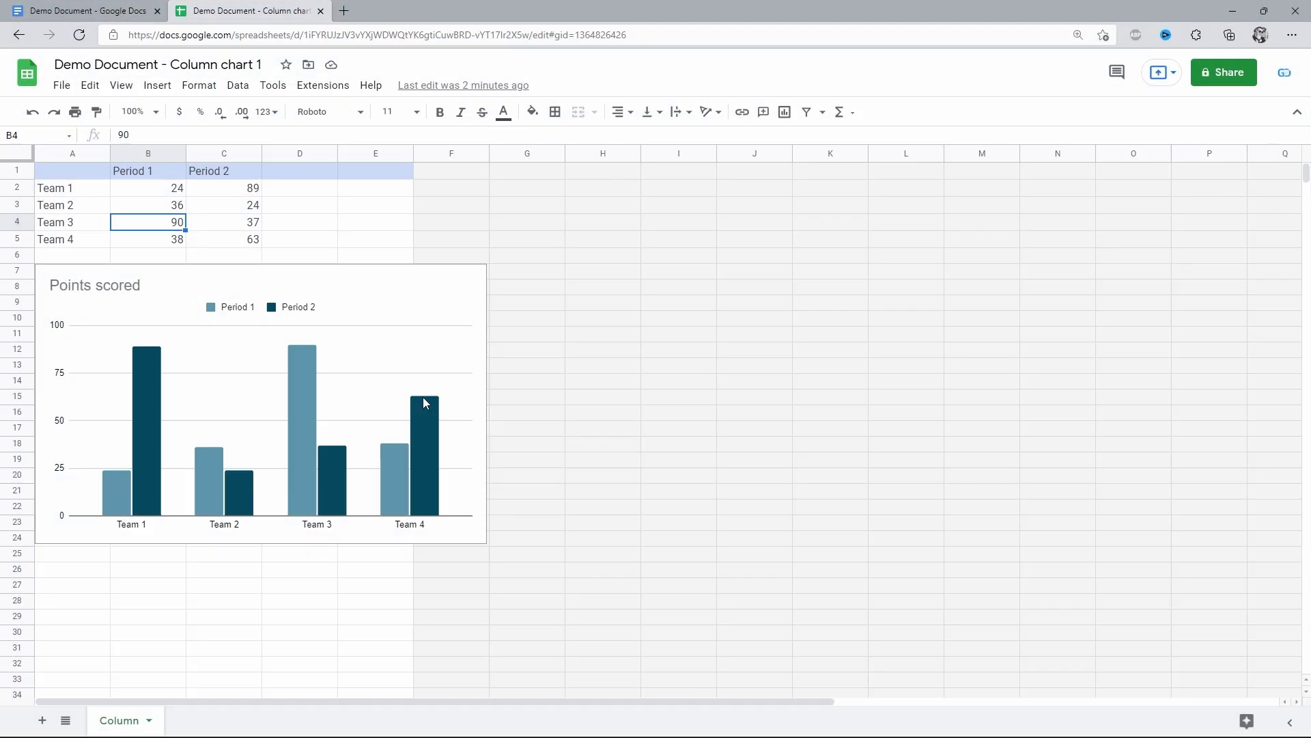
- Rename header B1 to 'Game 1' and label A2 to 'Nines', then return to Docs
double_click(167, 177)
key("ctrl+a")
type("Game")
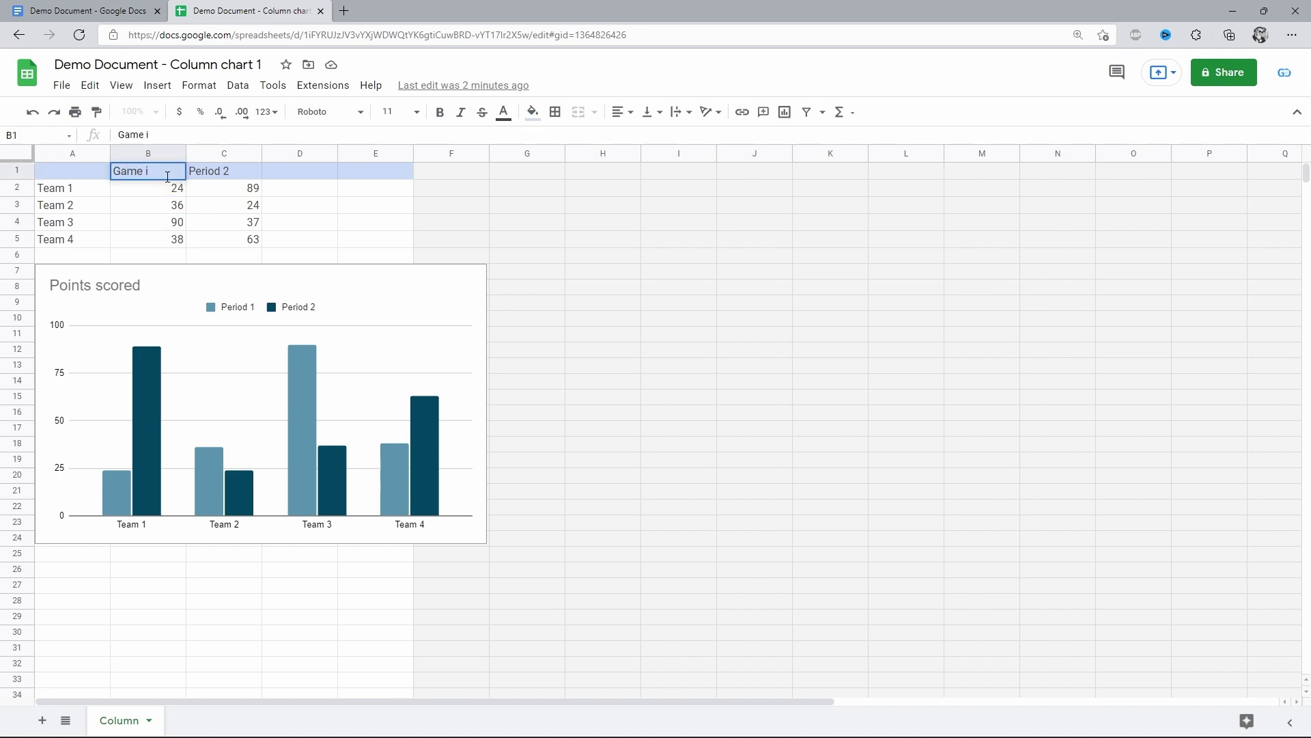
left_click(158, 209)
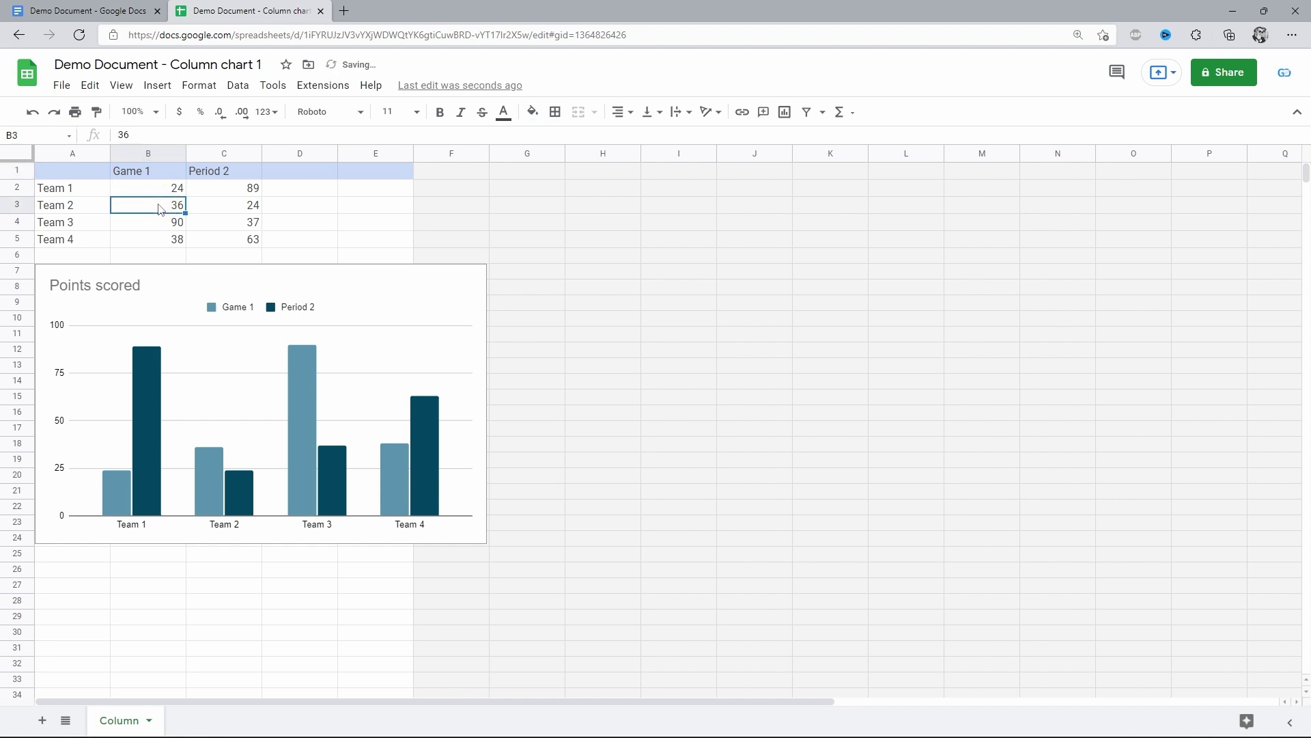
double_click(87, 192)
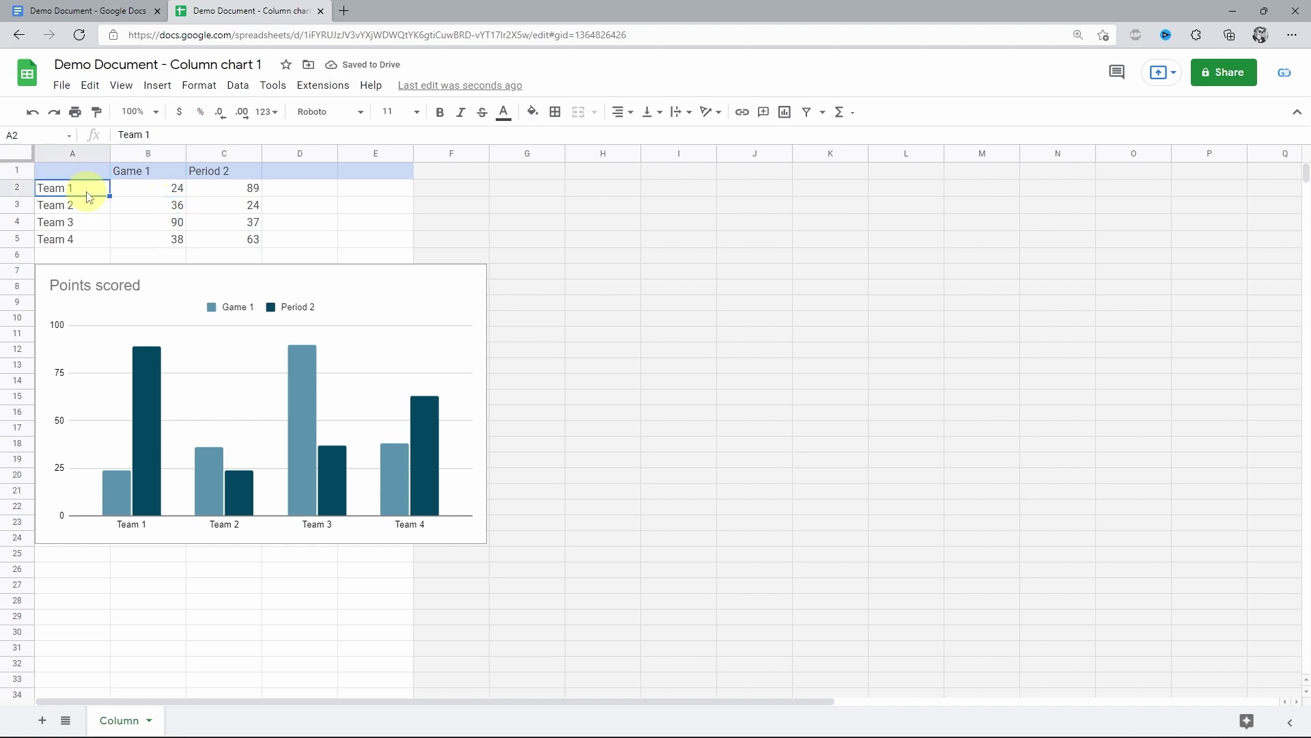
key("ctrl+a")
type("Nines")
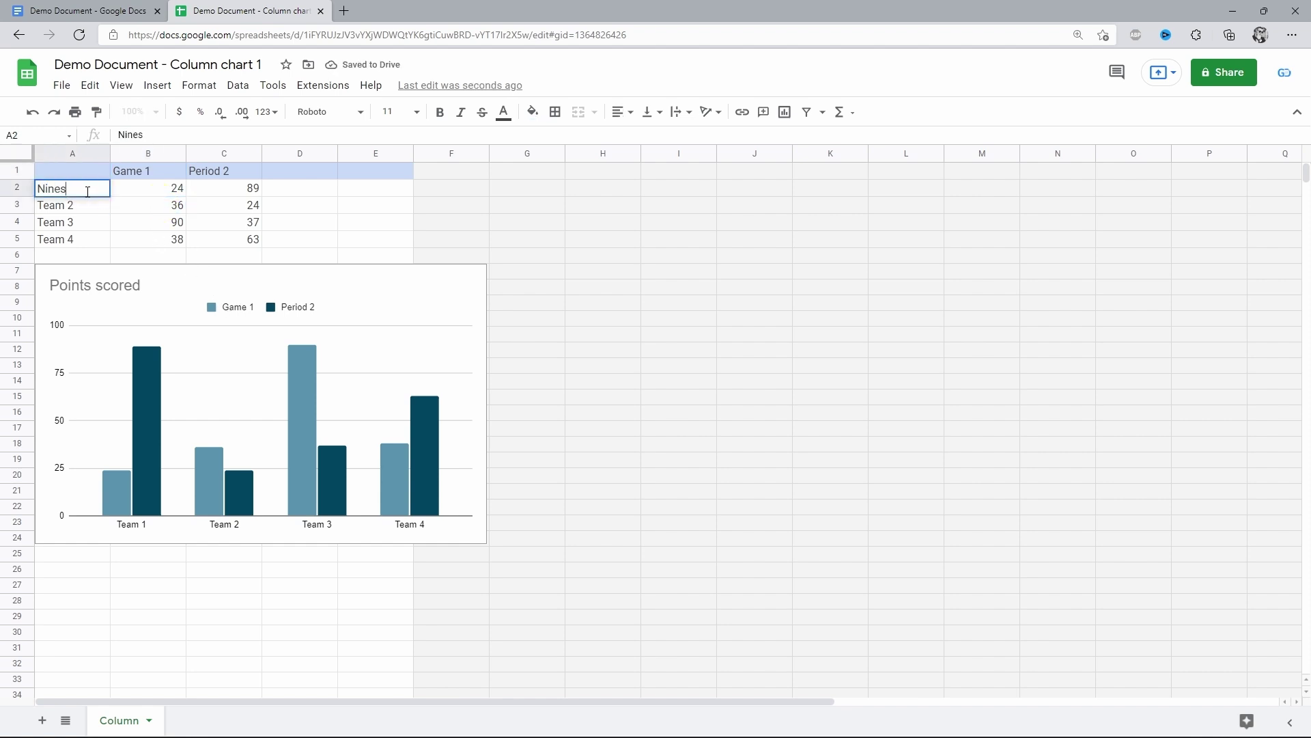
left_click(115, 209)
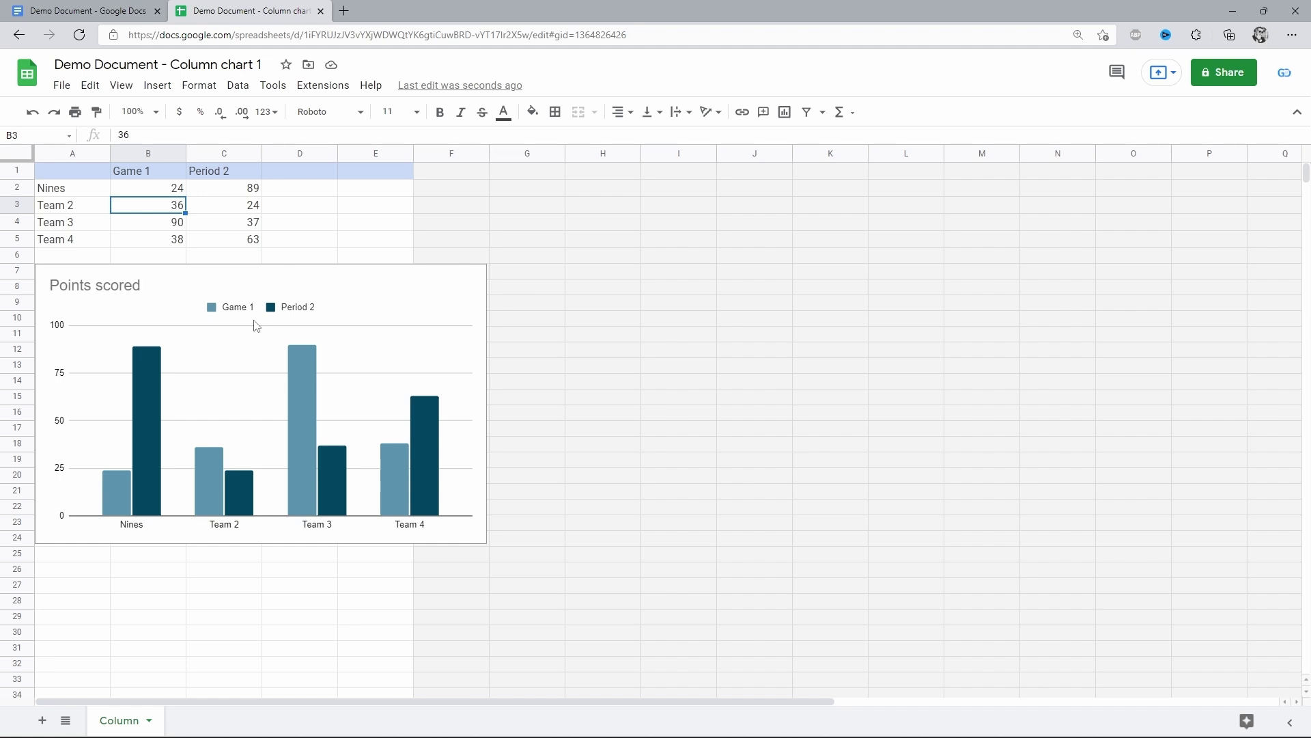
key("ctrl+shift+Tab")
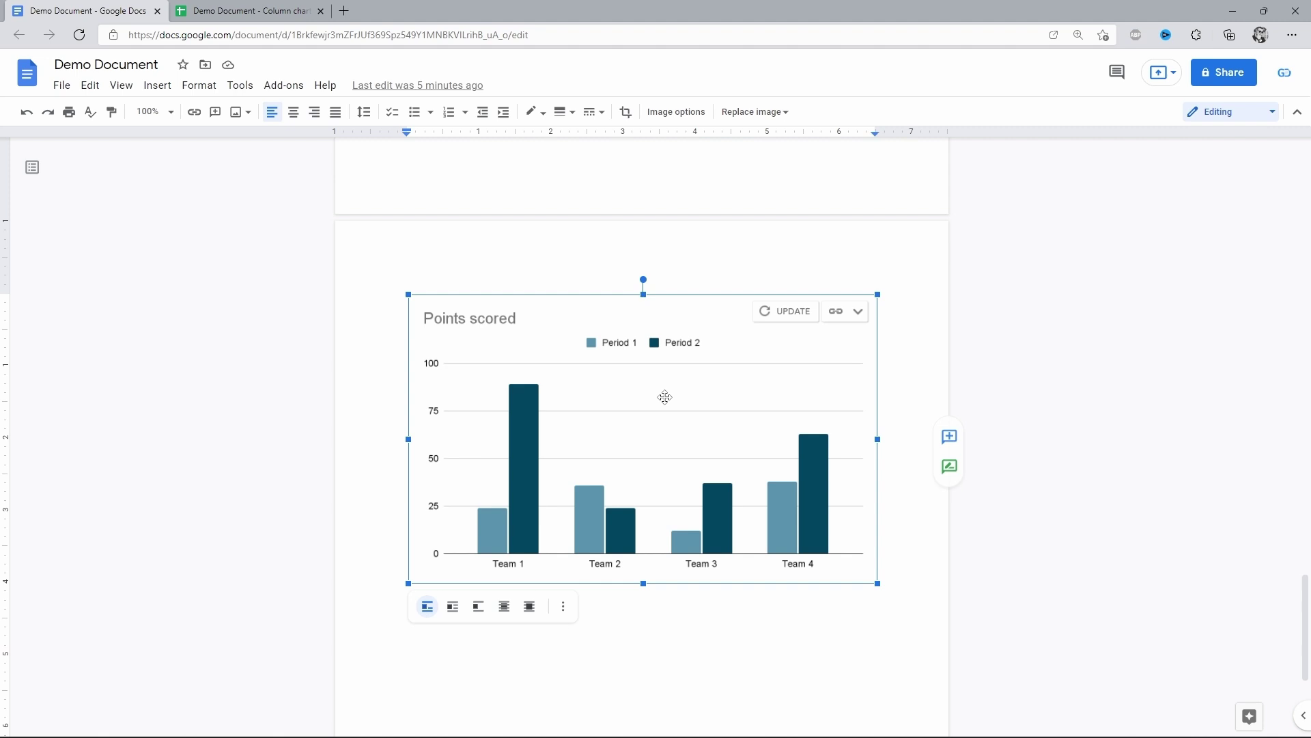
- Update the linked chart so it shows Game 1, Nines and 90
left_click(789, 315)
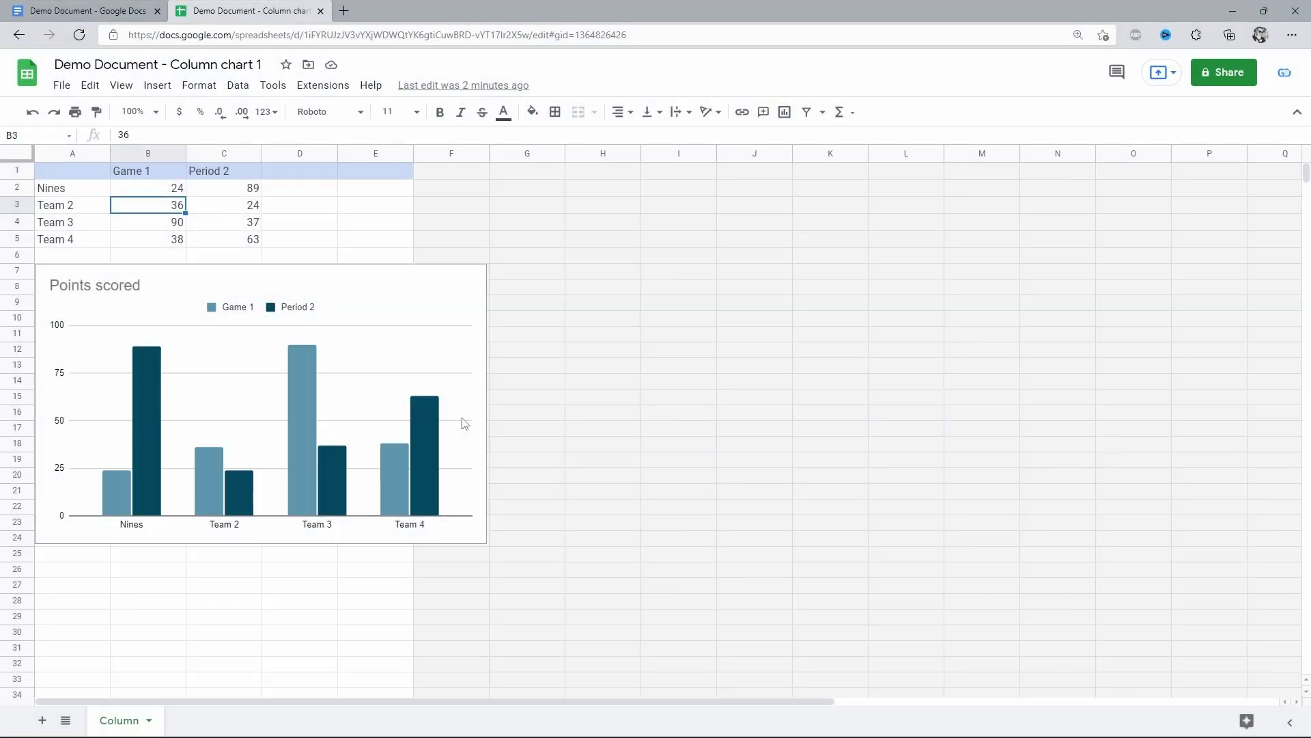
- Open the Points scored chart editor and browse chart types, keeping Column chart
double_click(366, 316)
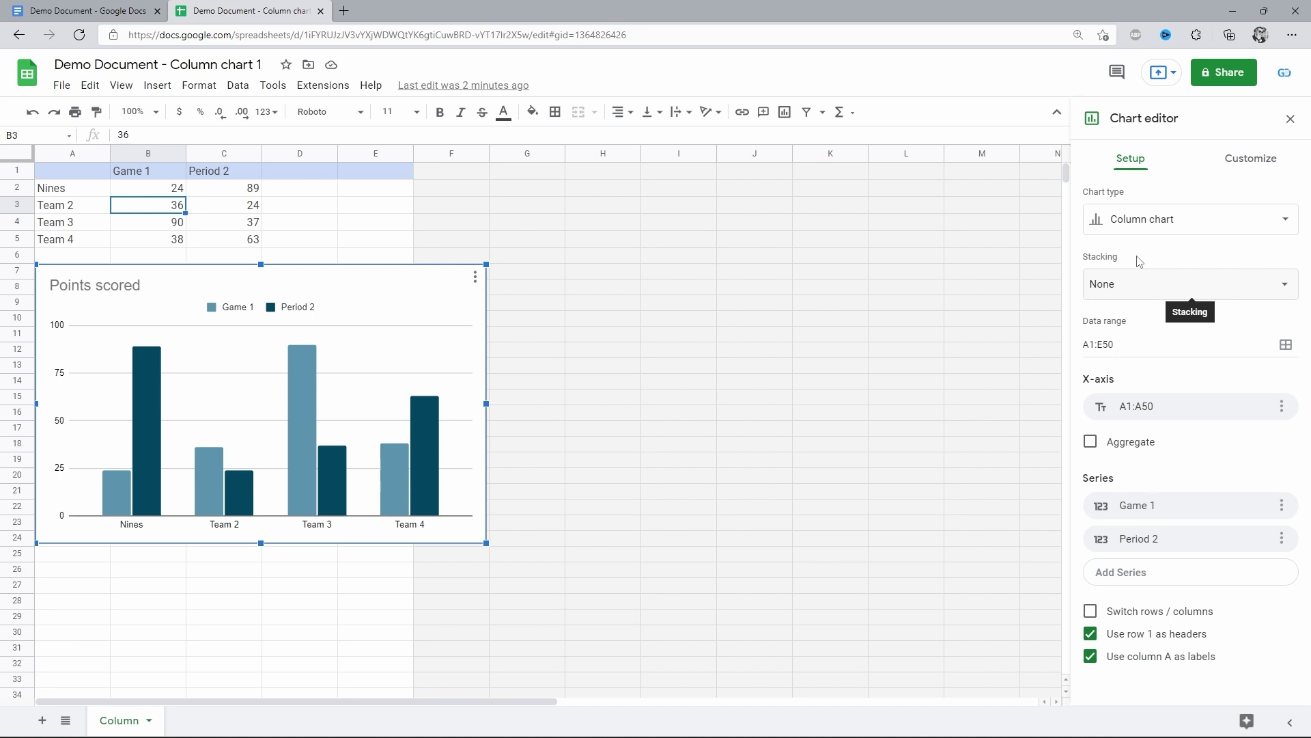
left_click(1194, 226)
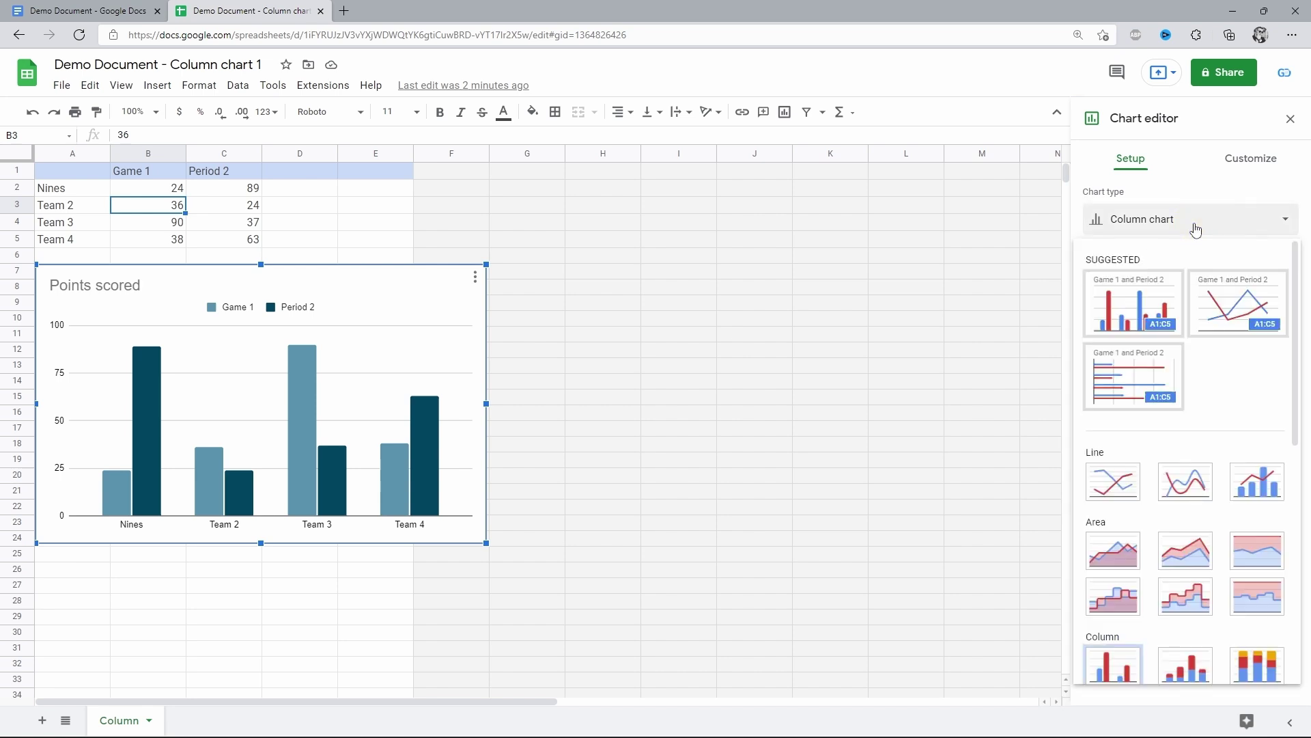
scroll(1179, 444, "down", 3)
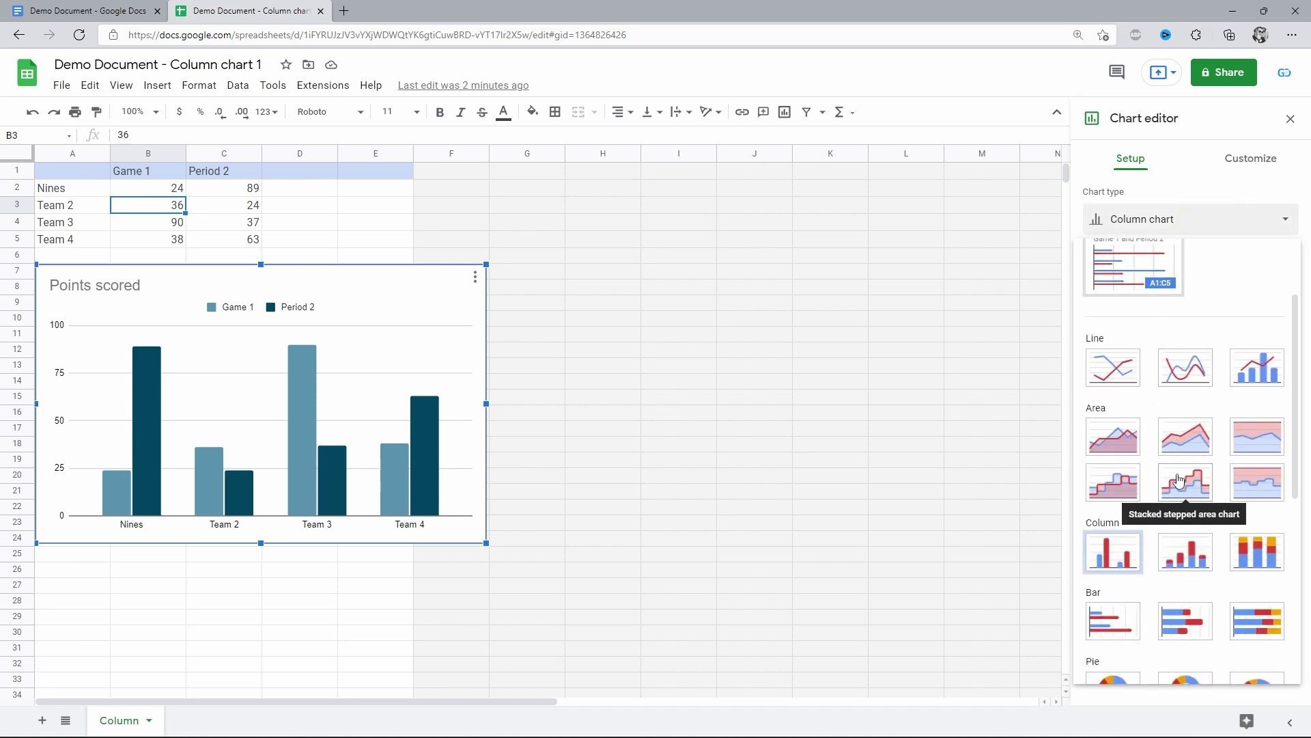
scroll(1179, 478, "down", 2)
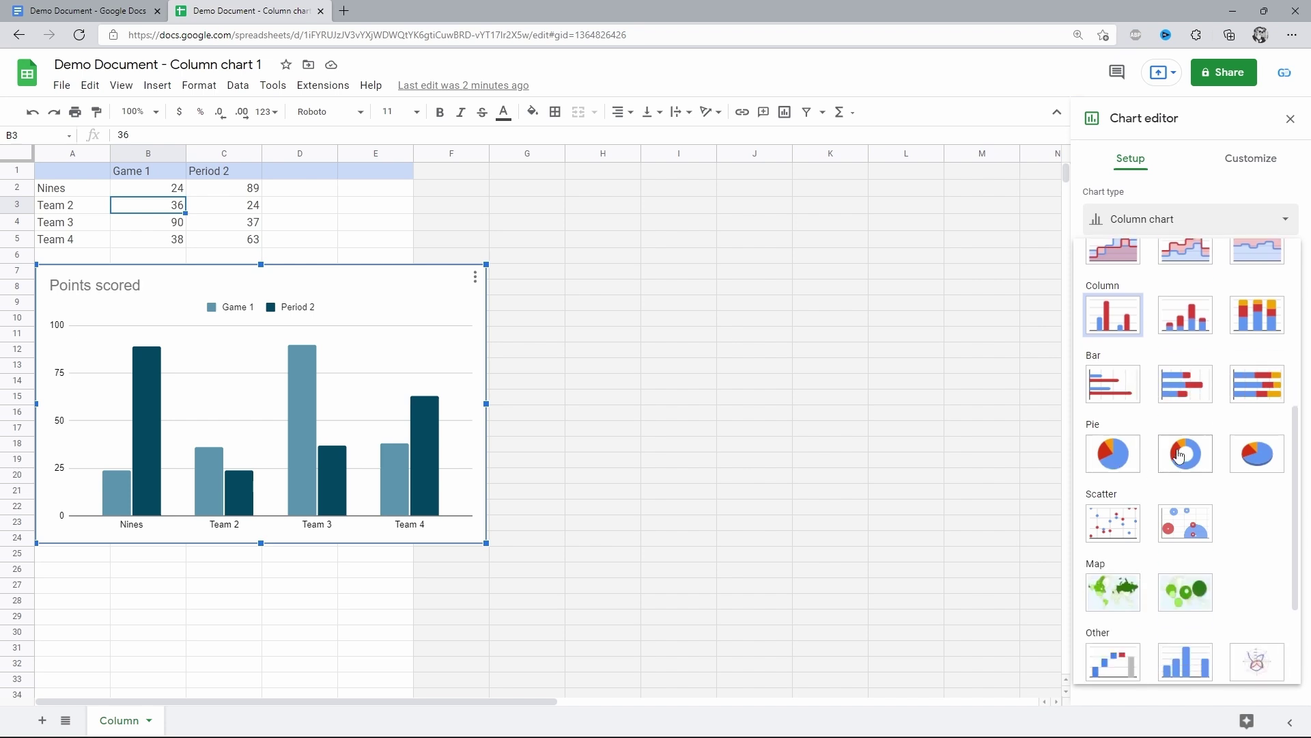
scroll(1285, 459, "down", 3)
scroll(1285, 459, "up", 2)
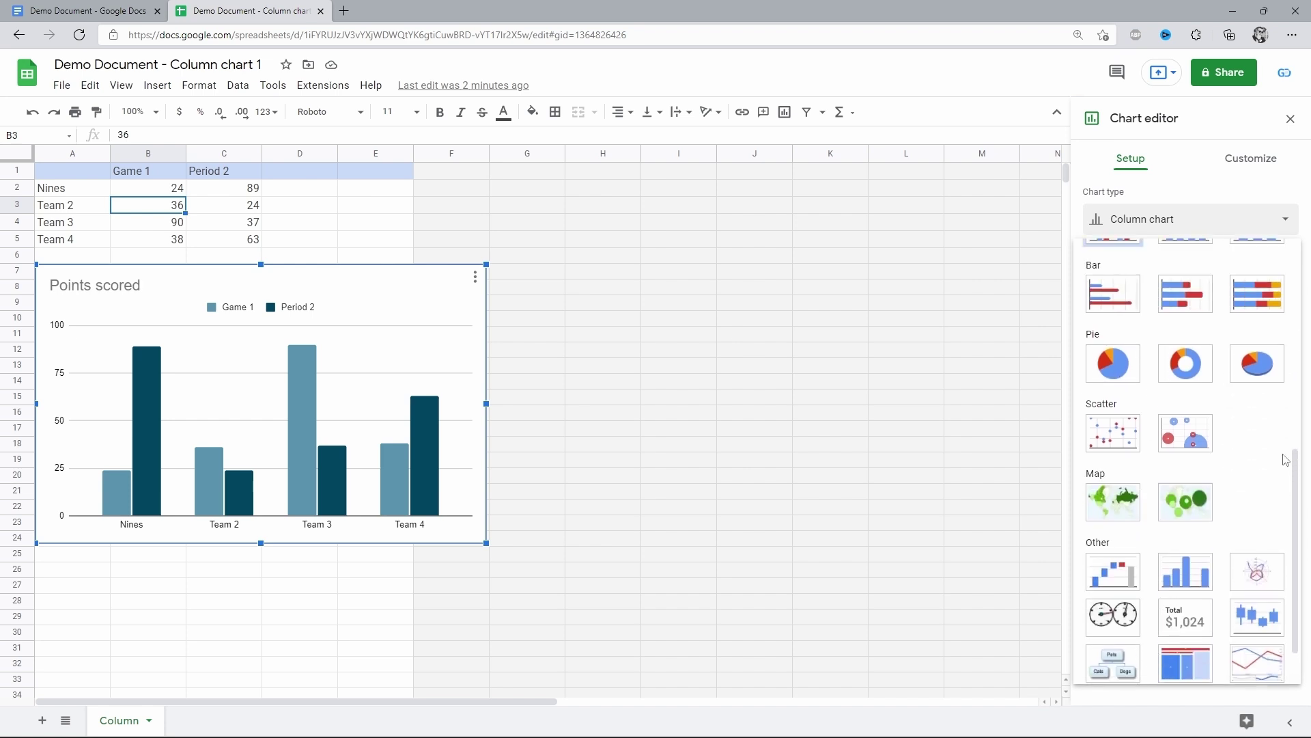
scroll(1285, 460, "up", 3)
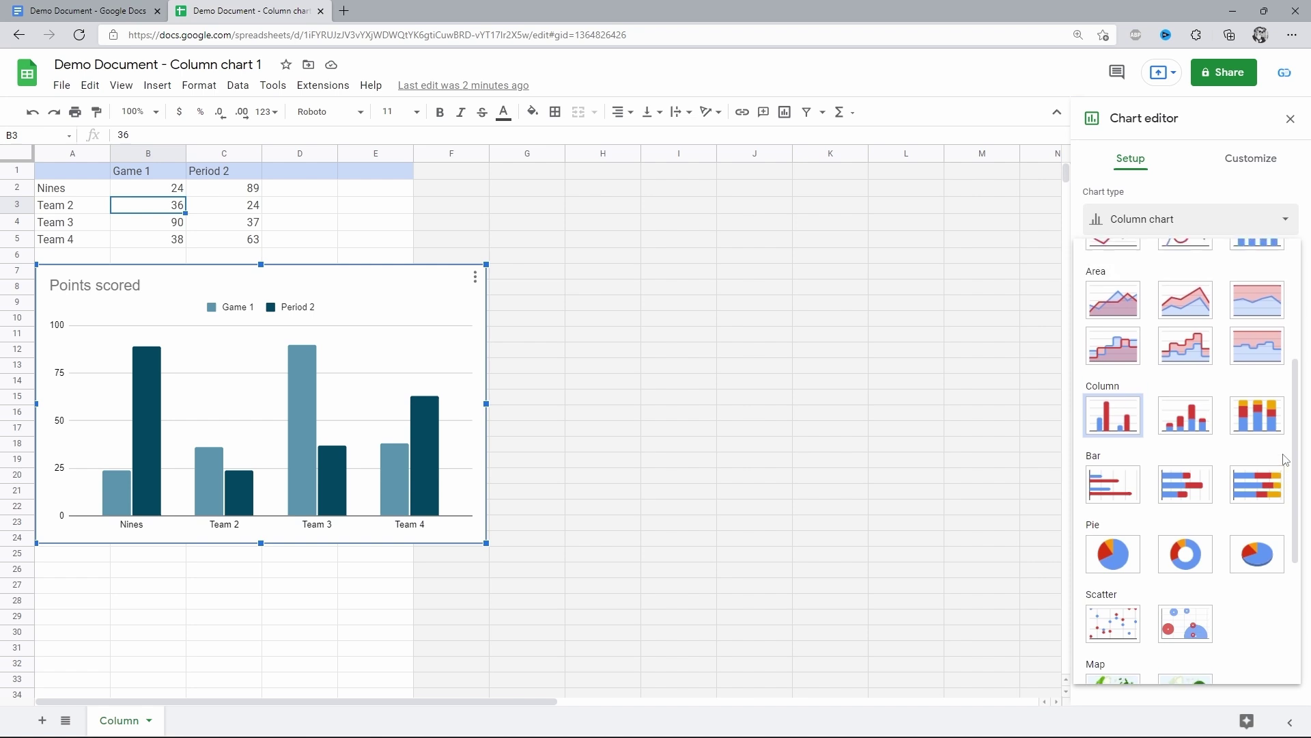
scroll(1284, 460, "up", 2)
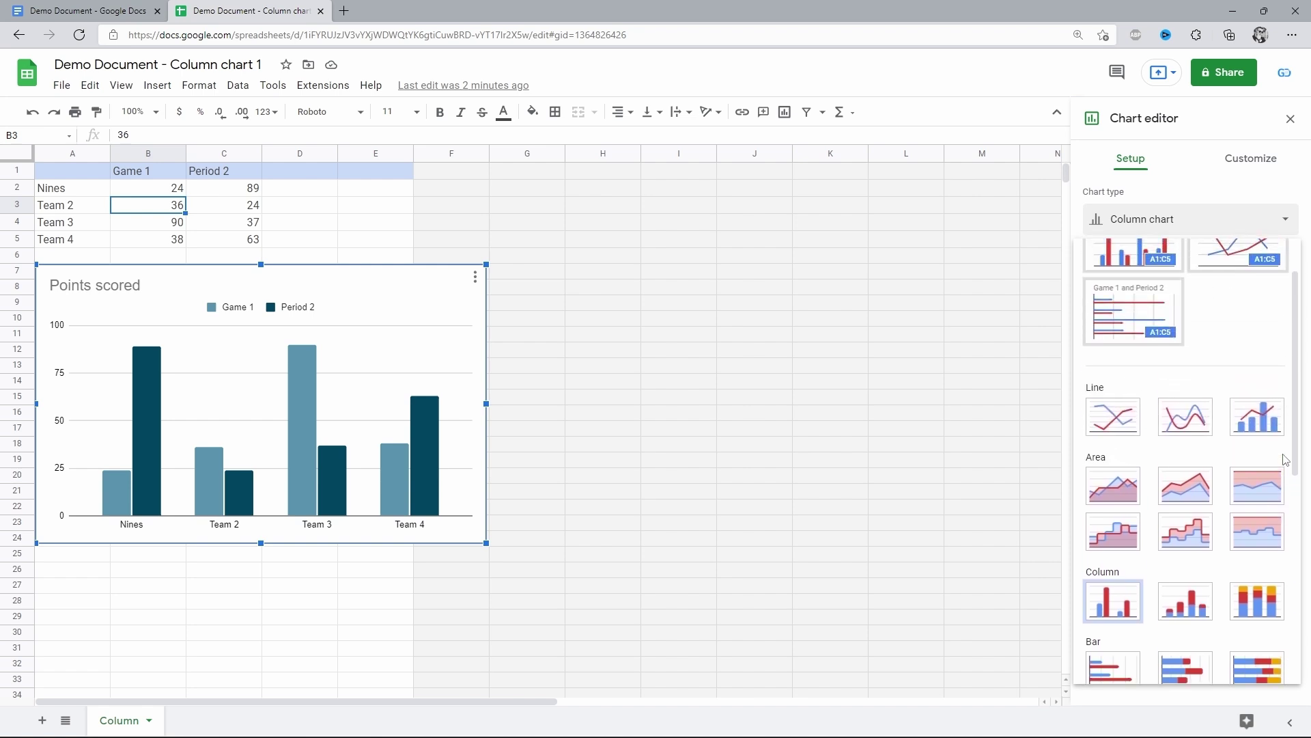
left_click(1279, 220)
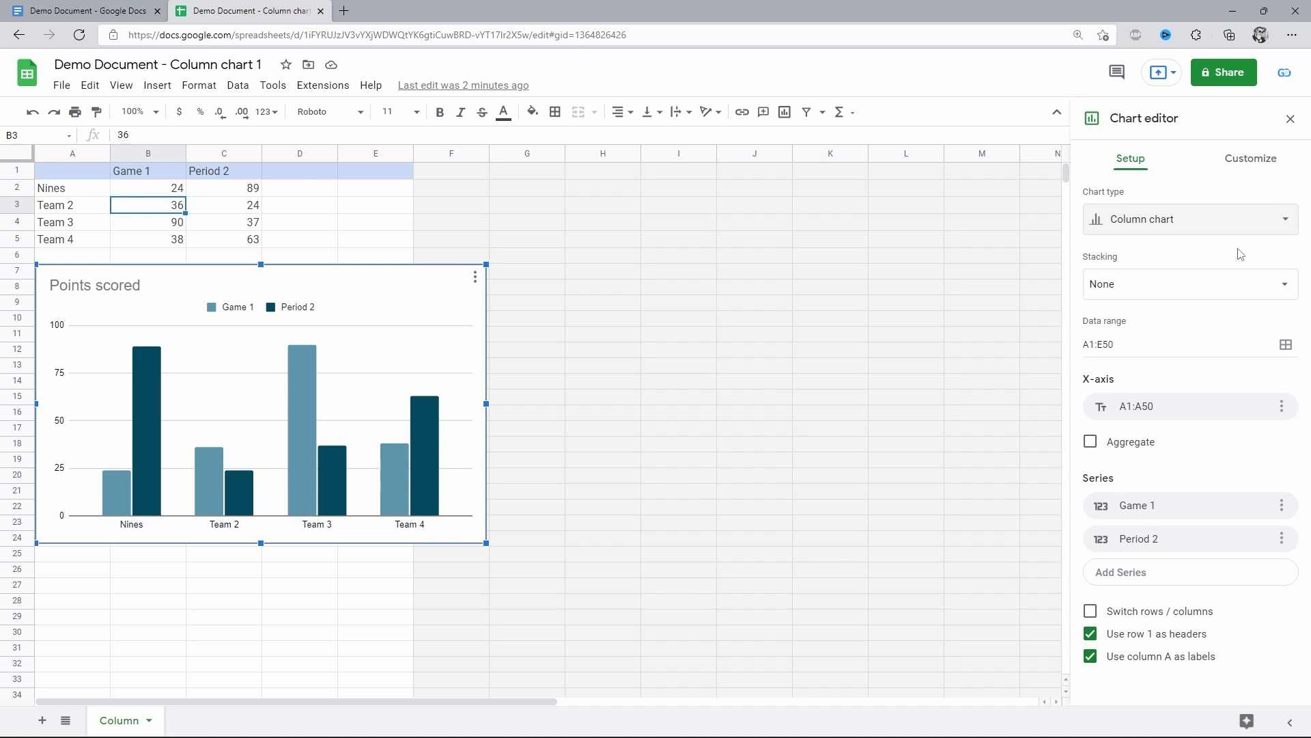
- Select A1:D5 with the Period 3 column and confirm the chart's data range reads A1:D5
left_click(1147, 347)
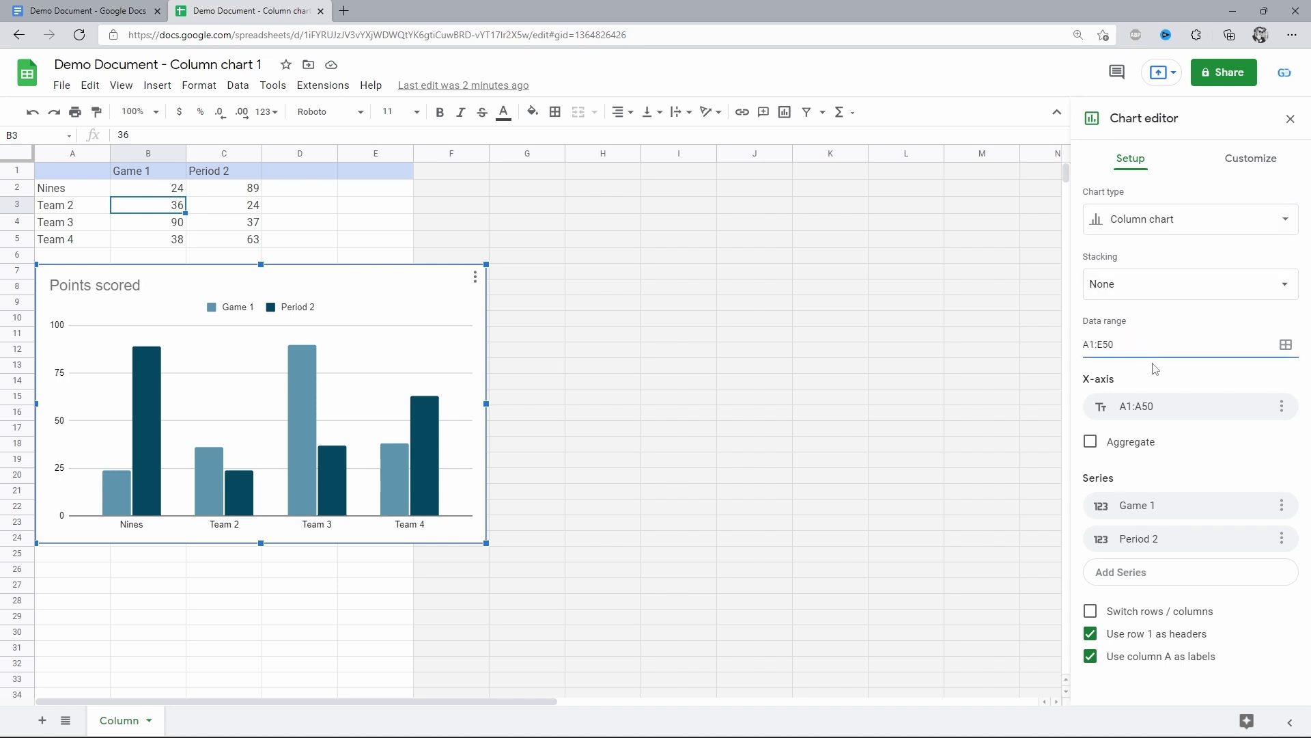
left_click(1172, 410)
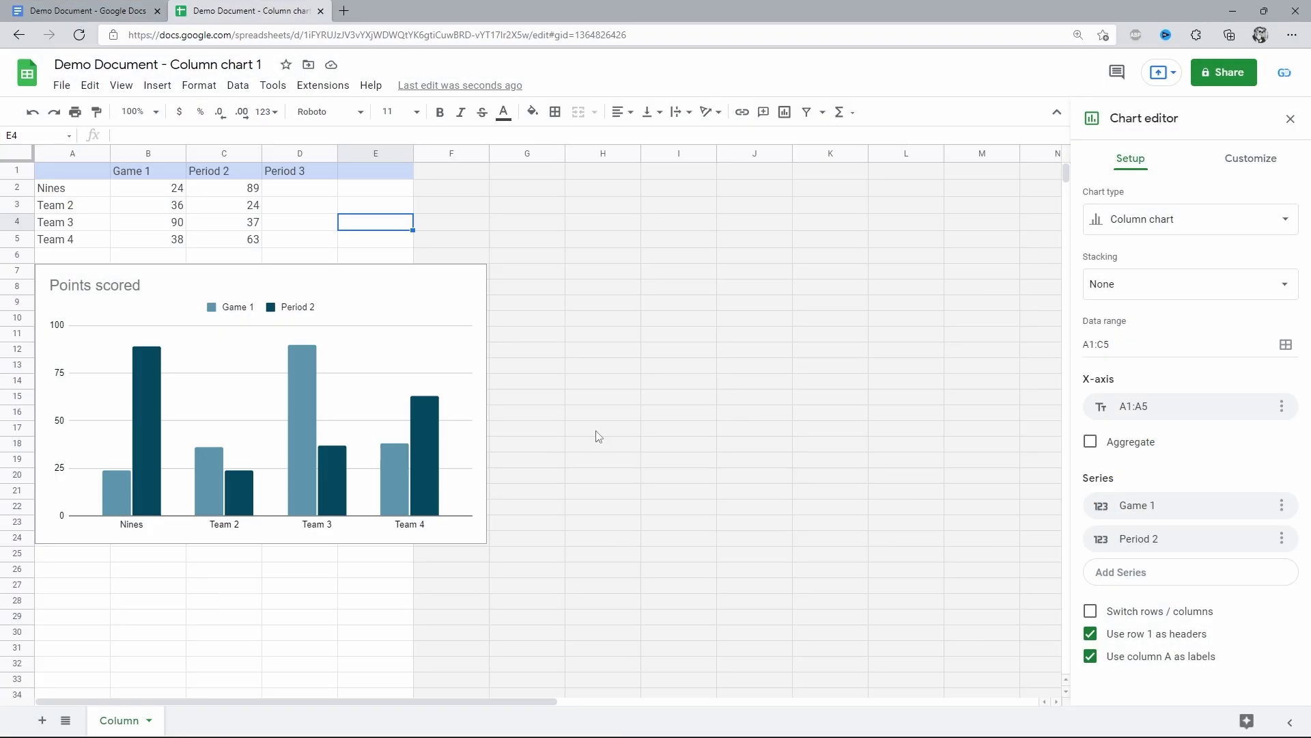
left_click(1104, 342)
left_click(85, 172)
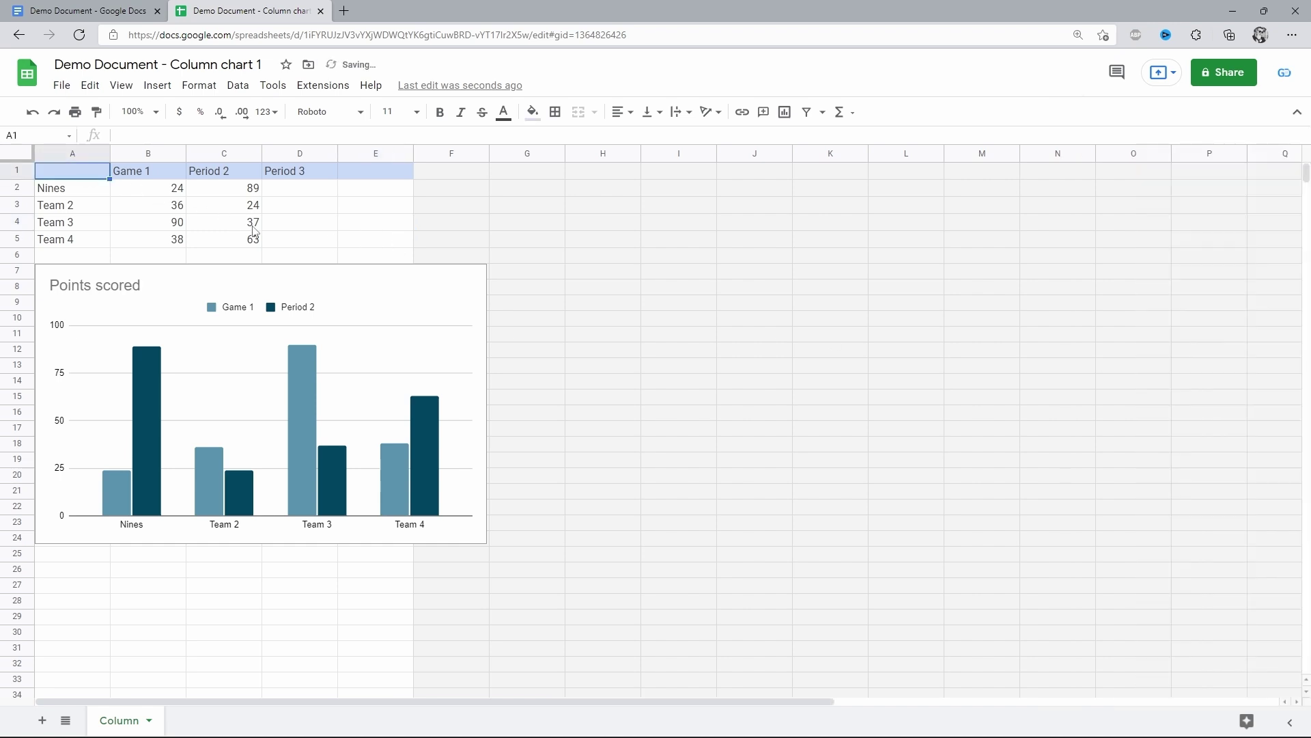
left_click(299, 243, "shift")
double_click(351, 295)
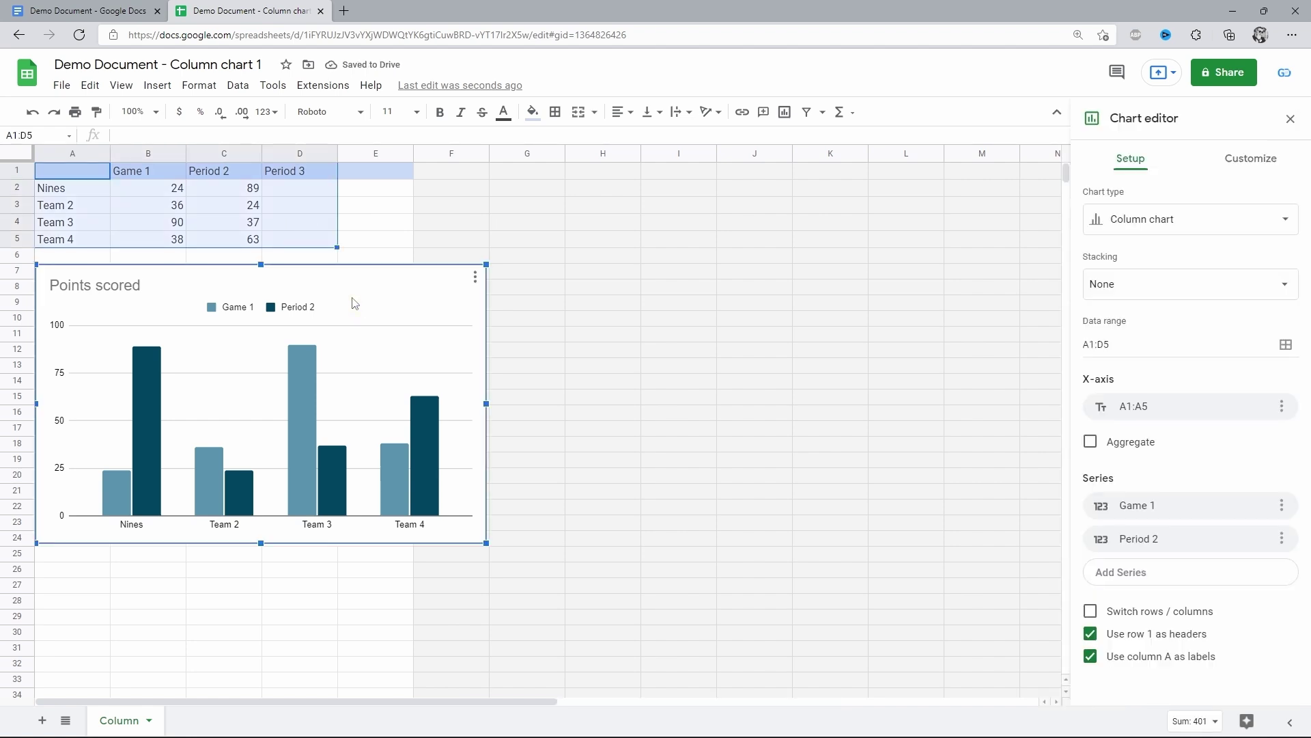
left_click(1110, 343)
left_click(80, 258)
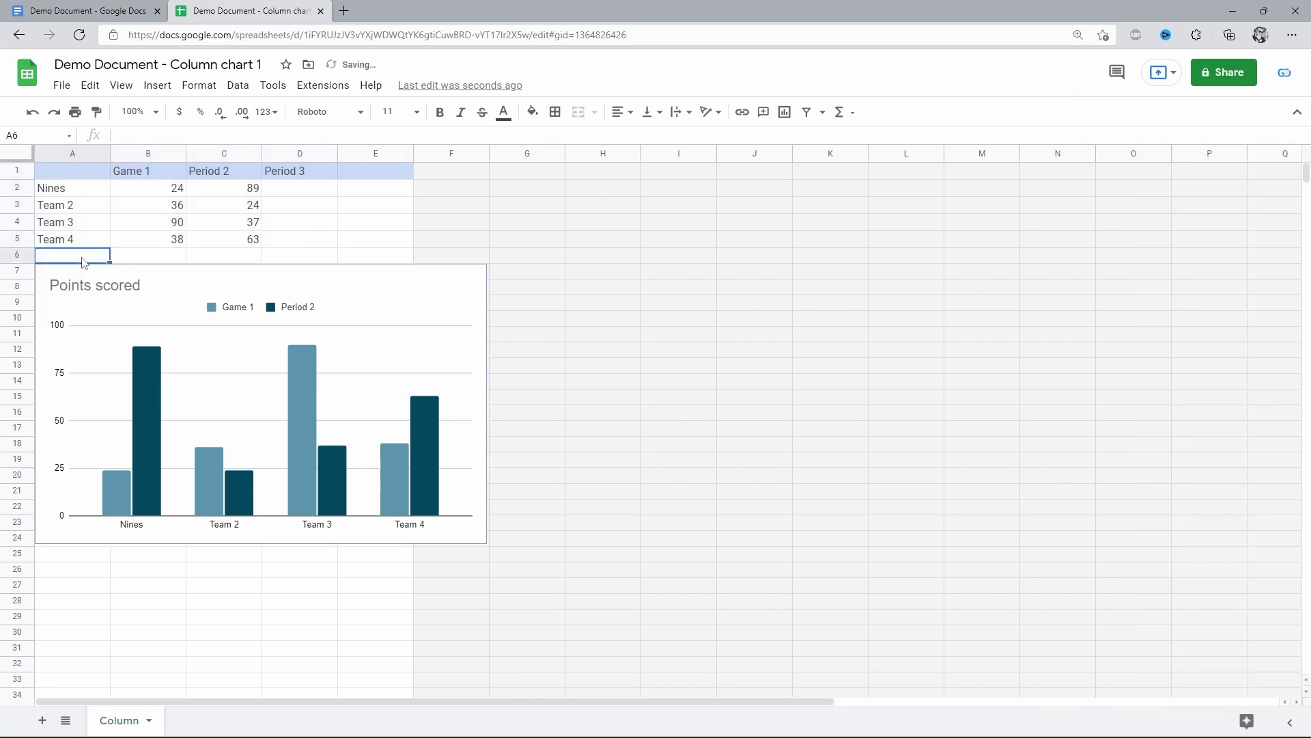
- Add a Team 5 row in A6:C6 with scores 12 and 78
type("Team 5")
left_click(212, 252)
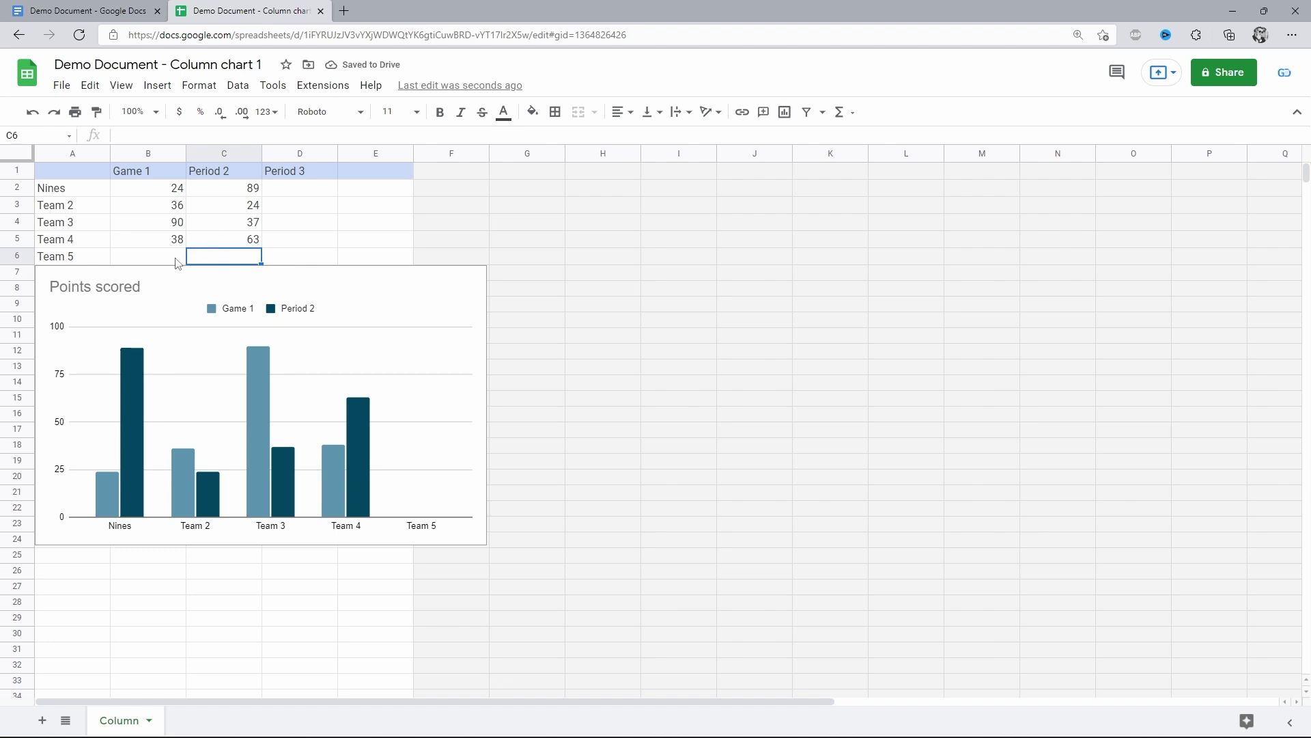
left_click(167, 257)
type("12")
left_click(234, 257)
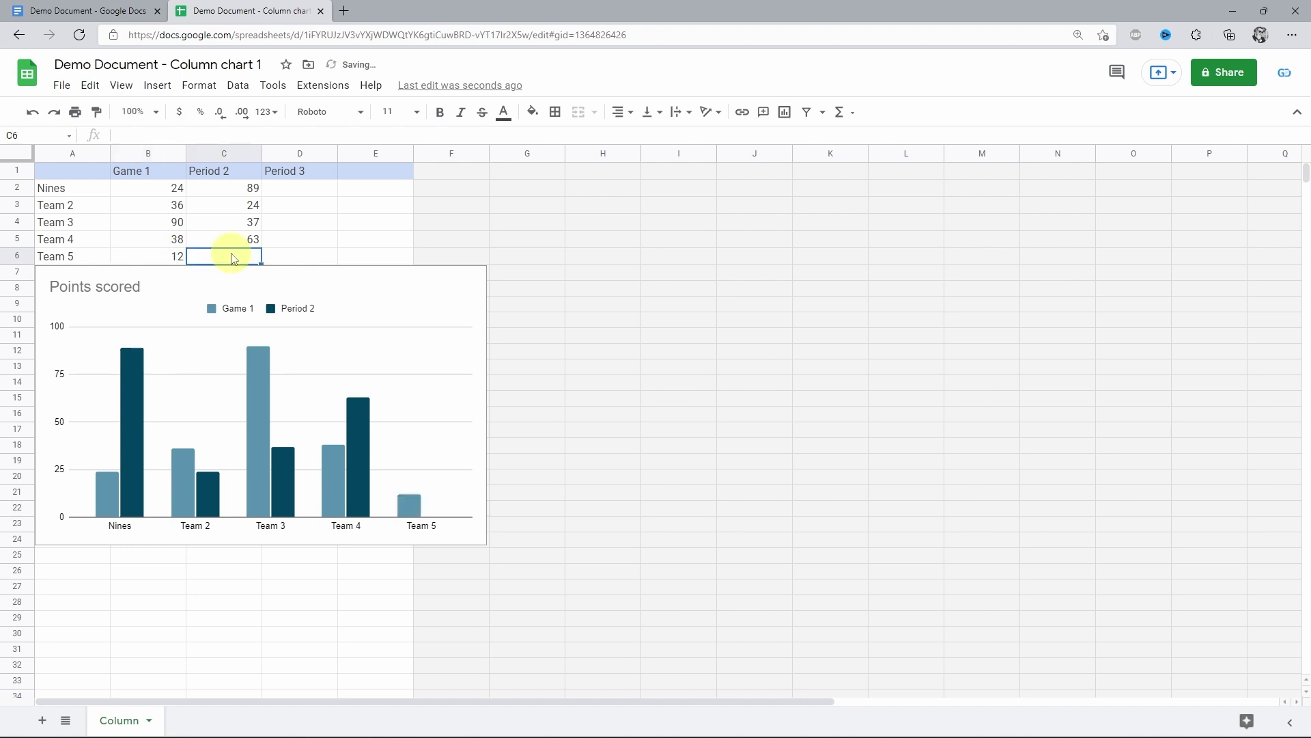
double_click(234, 255)
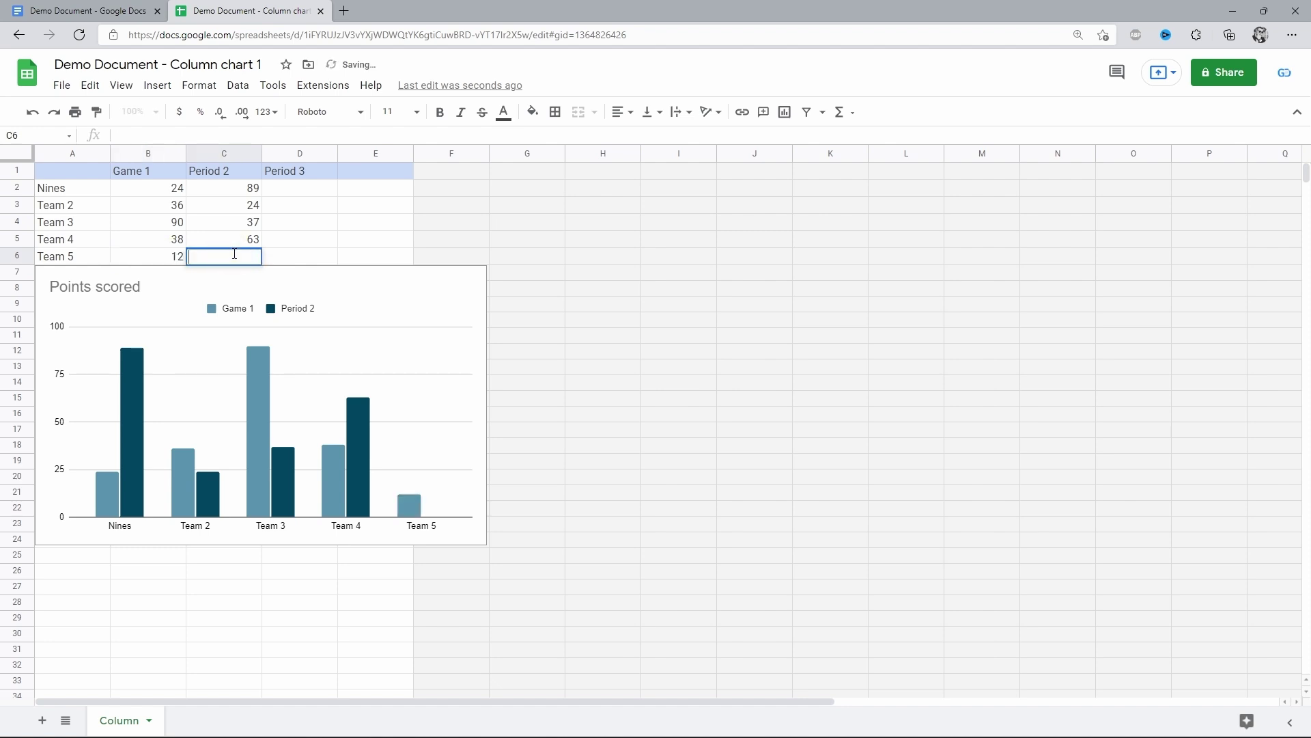
left_click(326, 254)
type("1234")
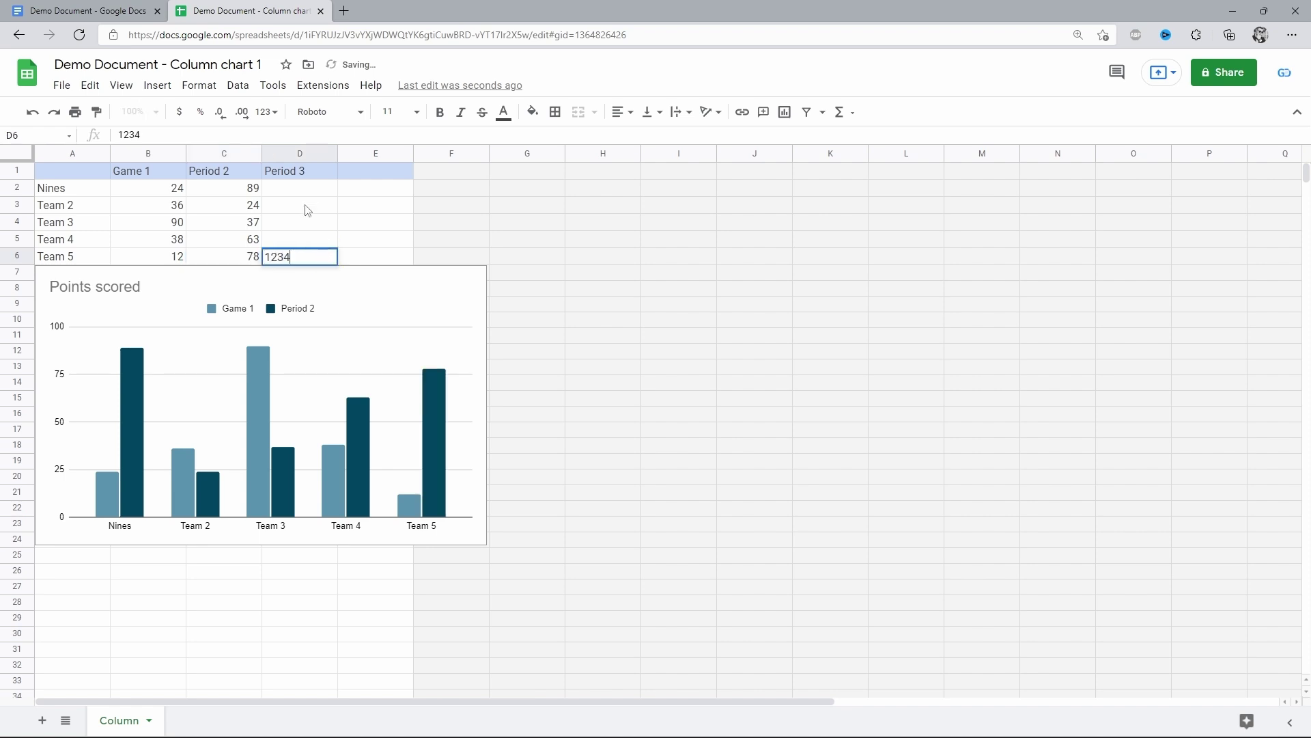
- Fill the Period 3 column D2:D6 with 12, 44, 33, 56 and 43
left_click(295, 185)
type("12")
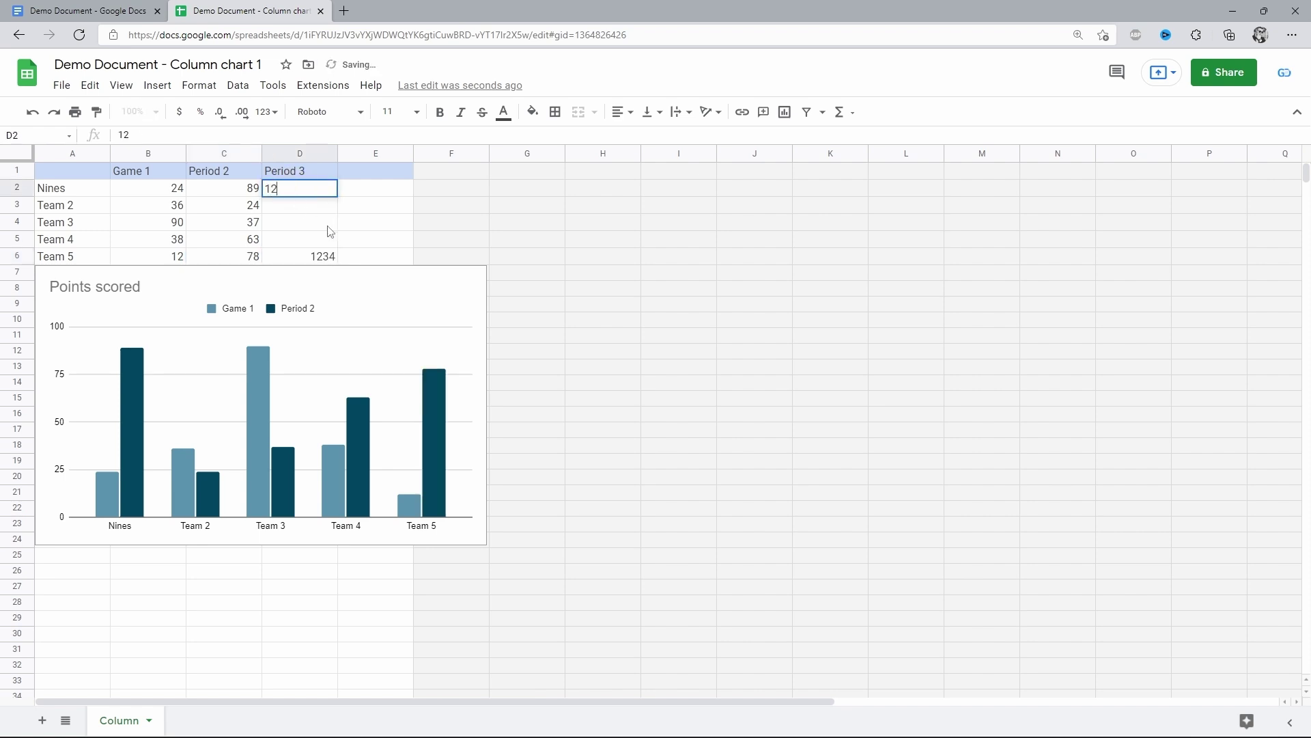
left_click(324, 222)
type("33")
left_click(321, 211)
type("44")
left_click(318, 241)
type("56")
left_click(335, 257)
double_click(339, 256)
type("43")
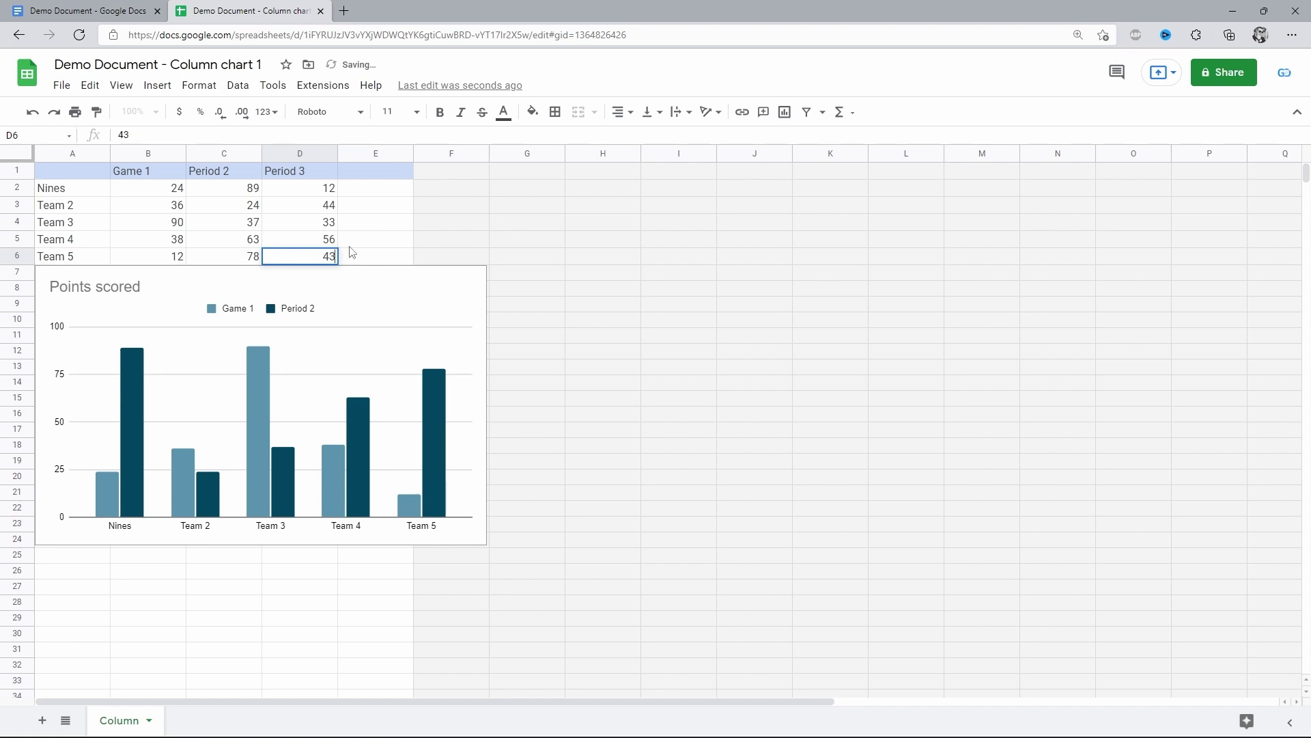
left_click(381, 229)
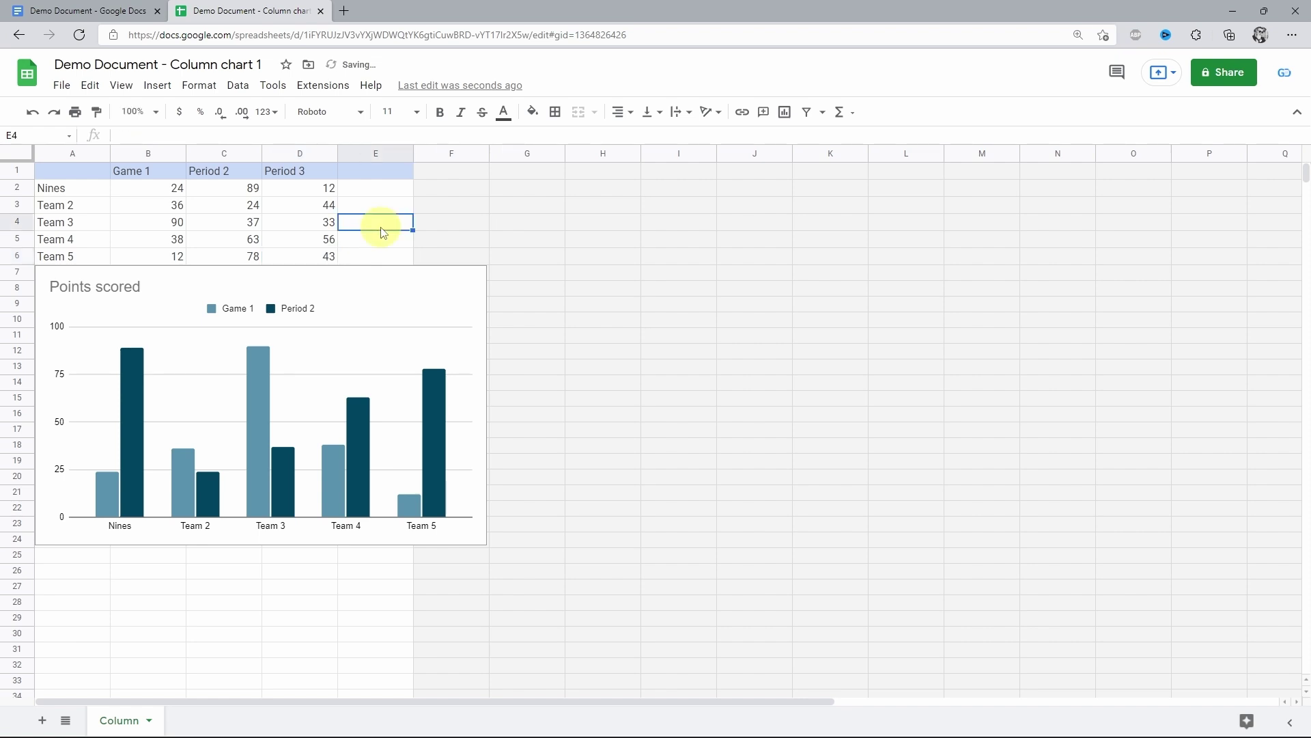
double_click(338, 307)
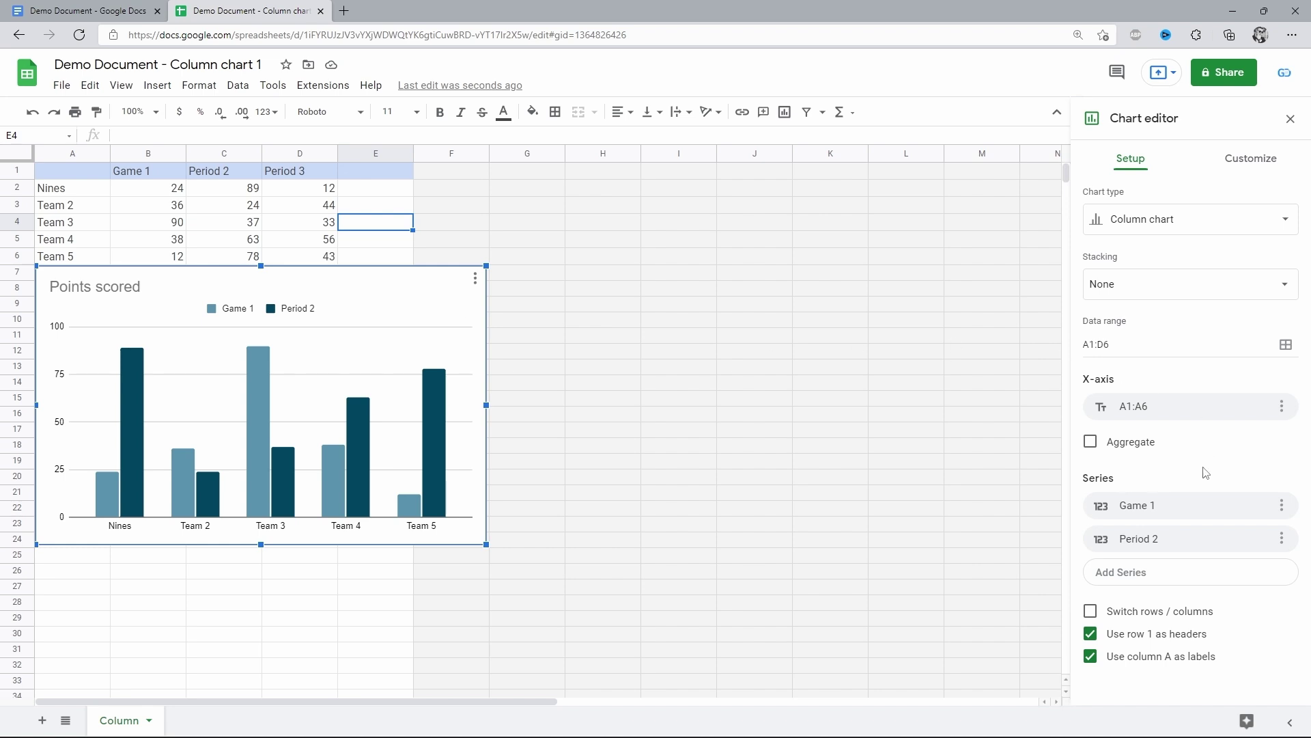
- Add Period 3 as a third series in the chart editor's Setup
left_click(1162, 577)
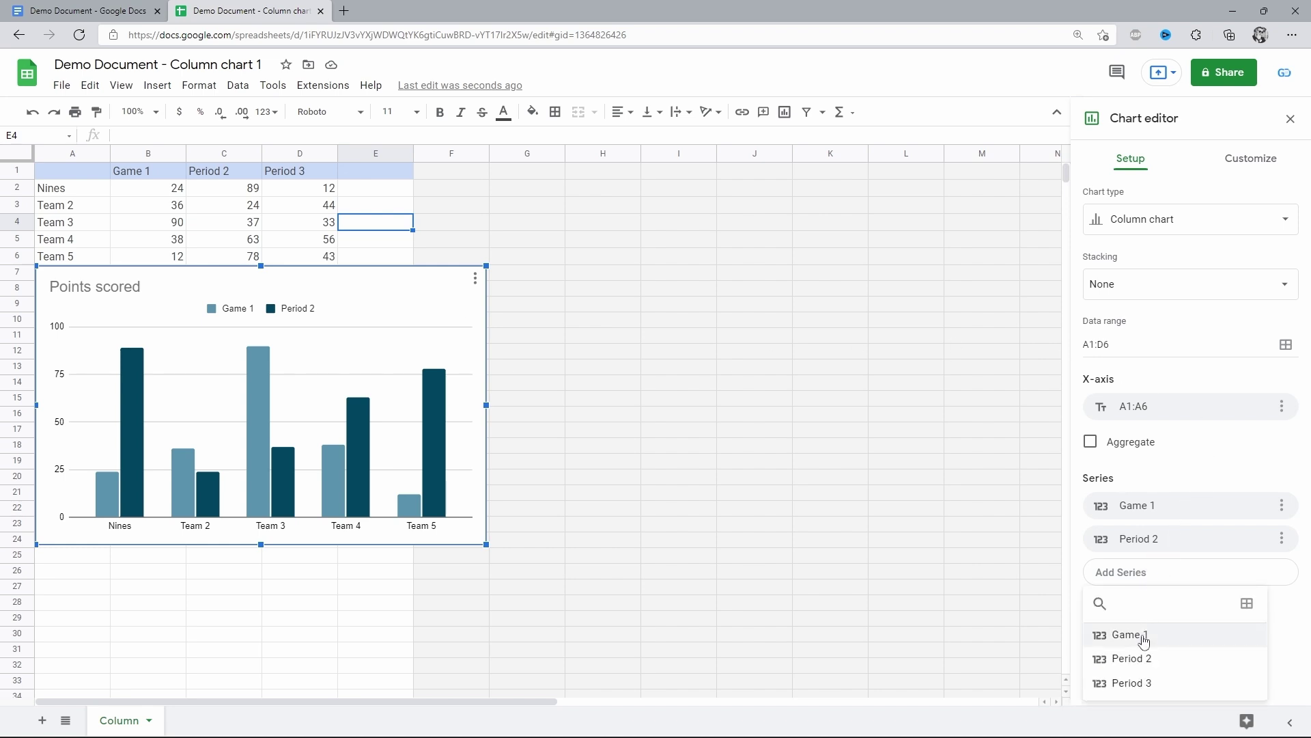
left_click(1137, 683)
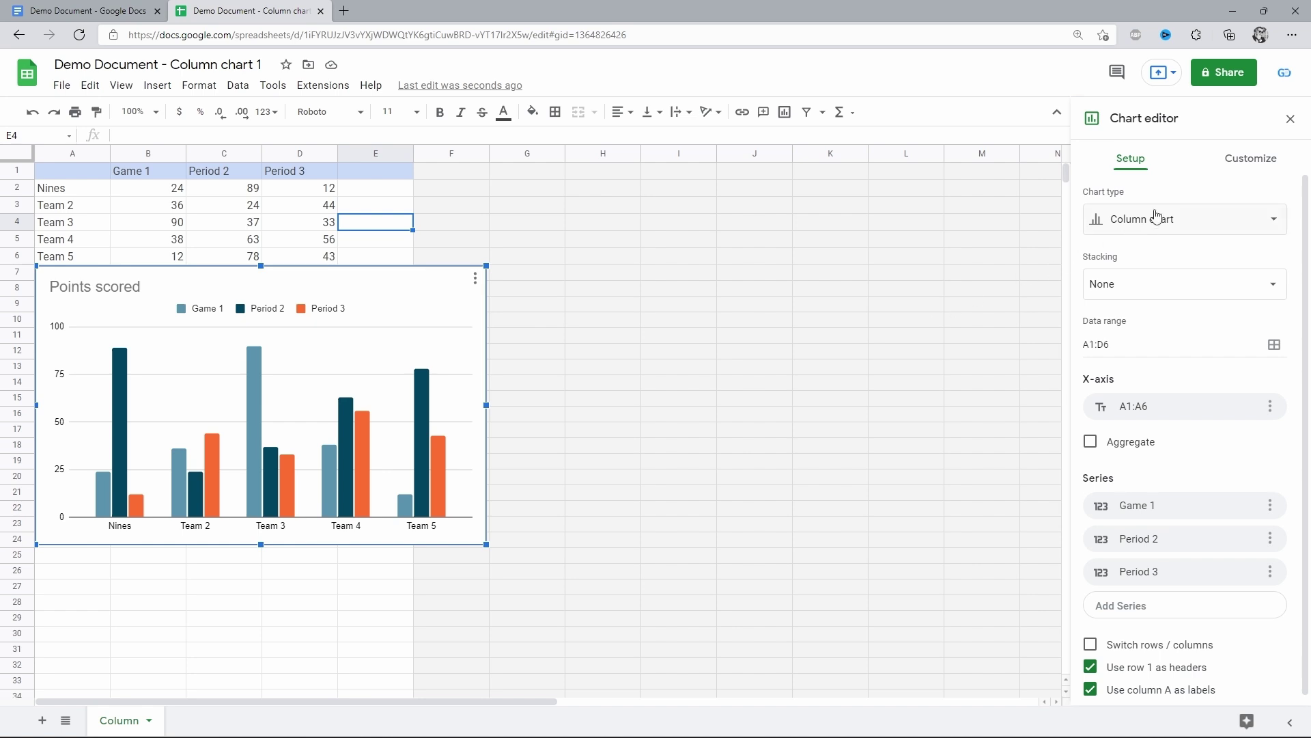
left_click(1229, 166)
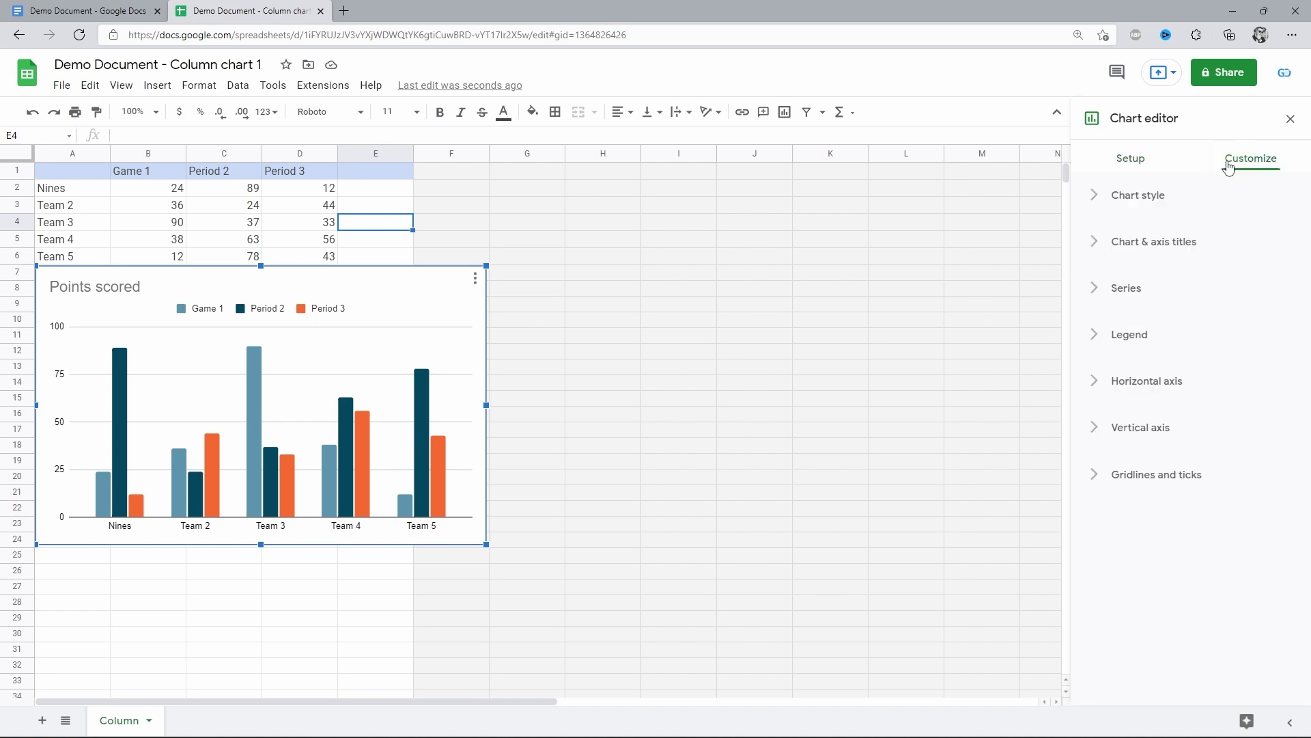
- Give the chart style an orange background, Garamond font and 3D
left_click(1098, 198)
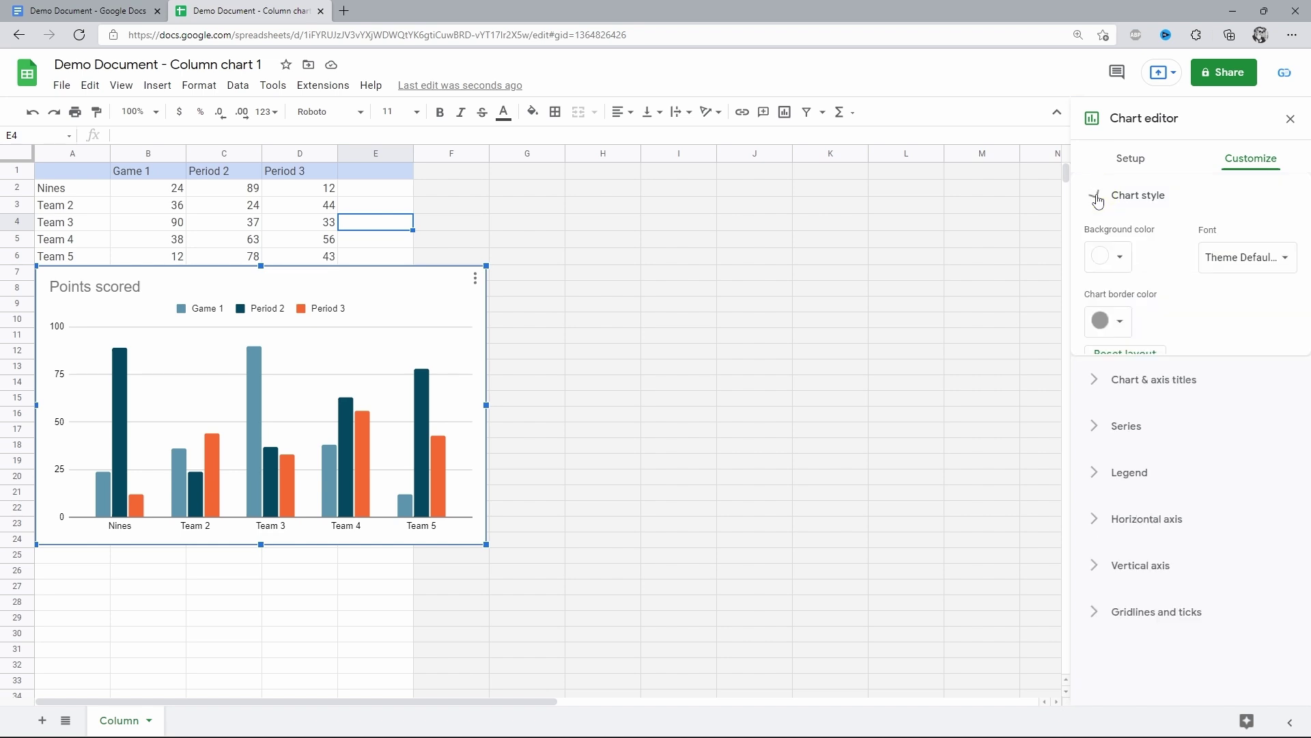
left_click(1130, 263)
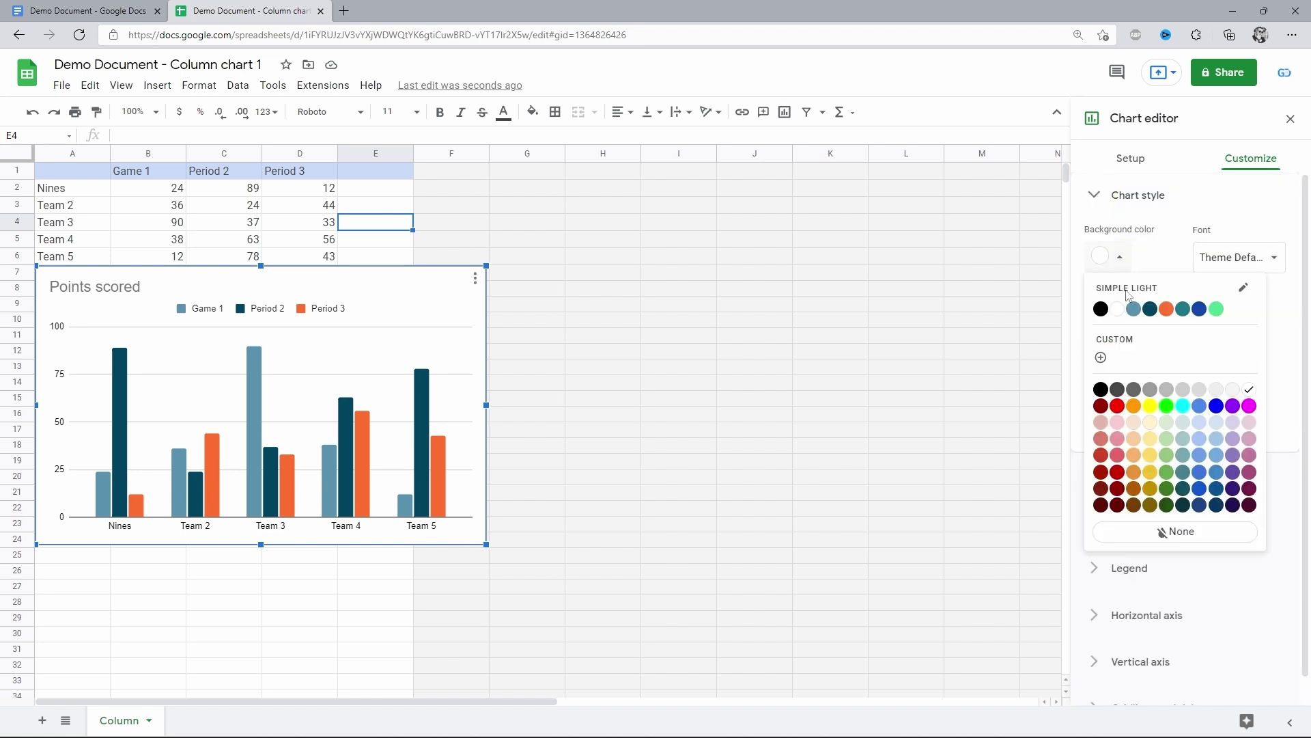
left_click(1134, 406)
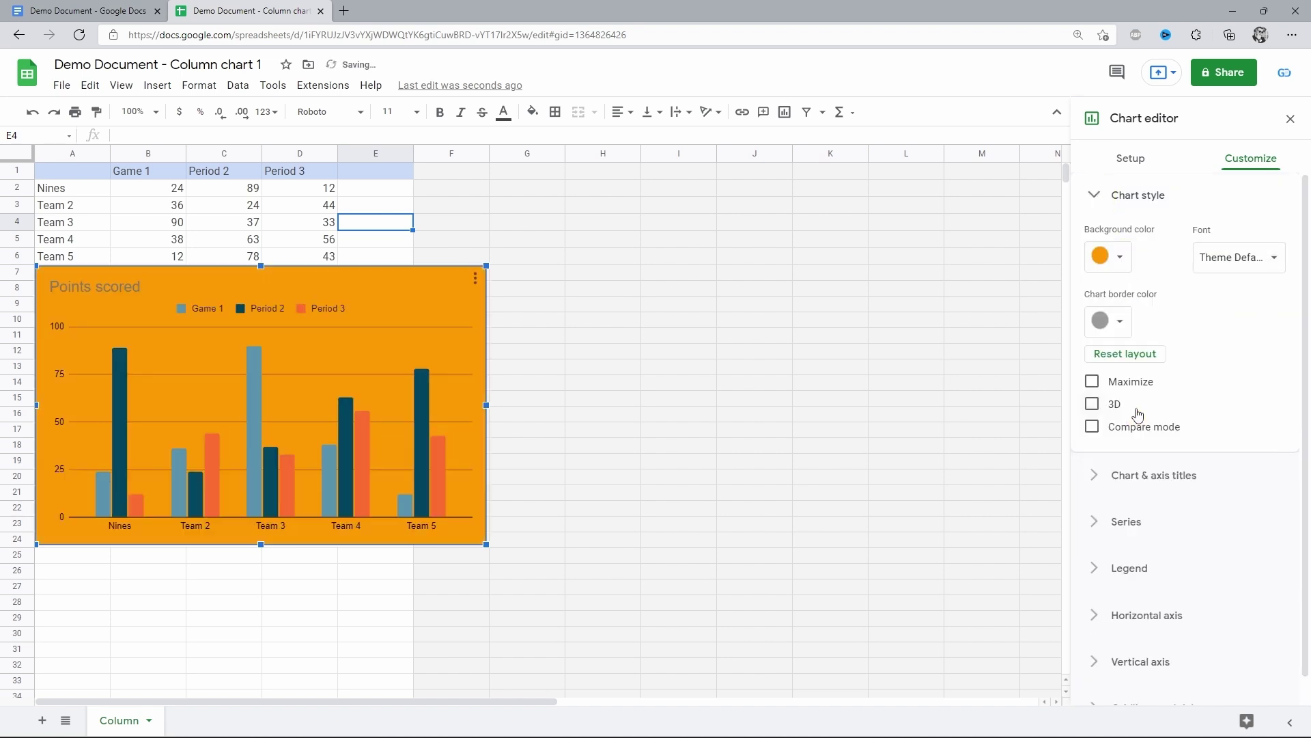
left_click(1225, 258)
left_click(1245, 449)
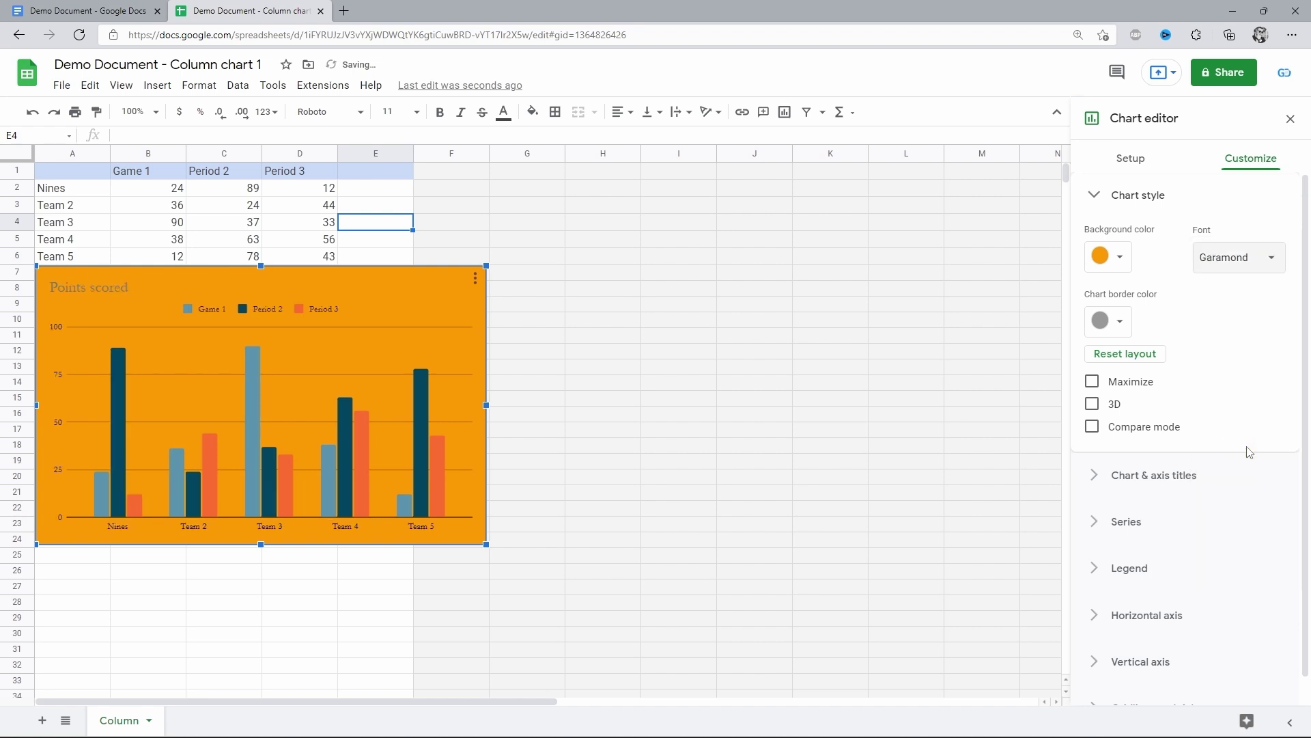
left_click(1103, 405)
- Set the line colour of all series to grey
scroll(1179, 413, "down", 1)
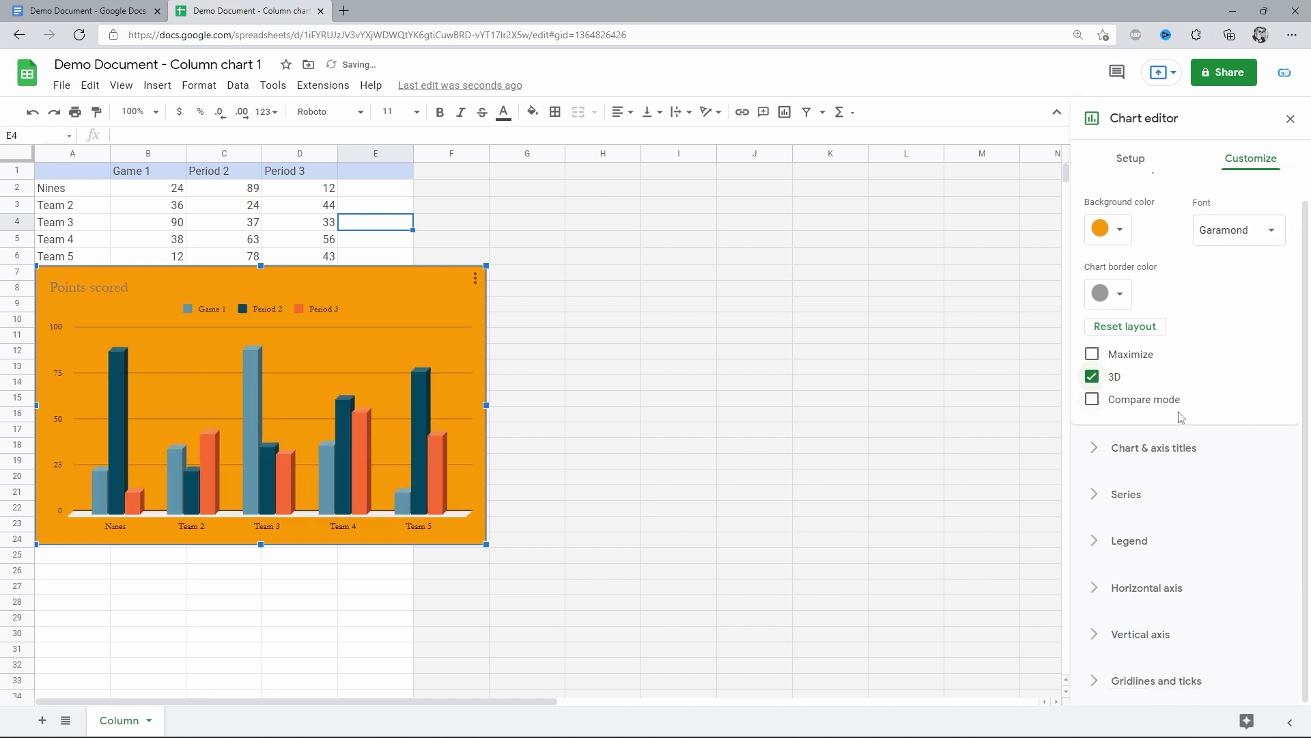
left_click(1117, 498)
left_click(1134, 401)
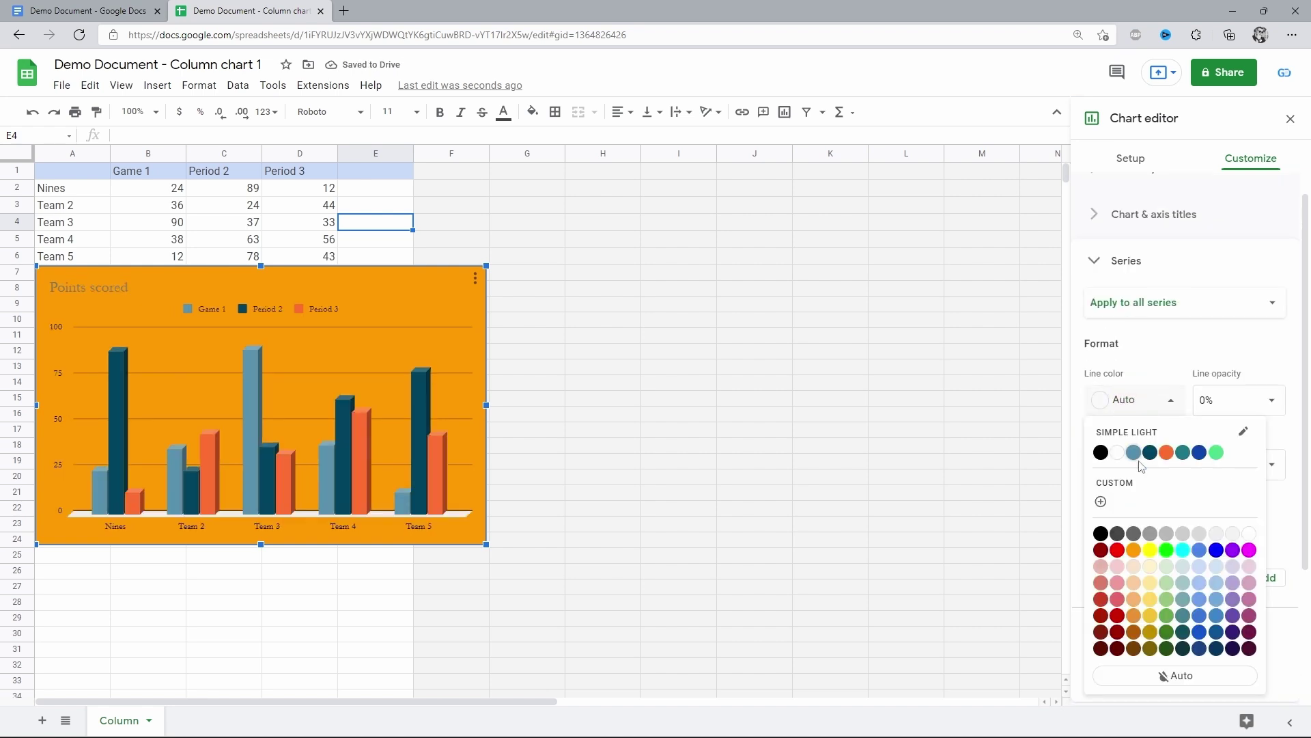
left_click(1147, 536)
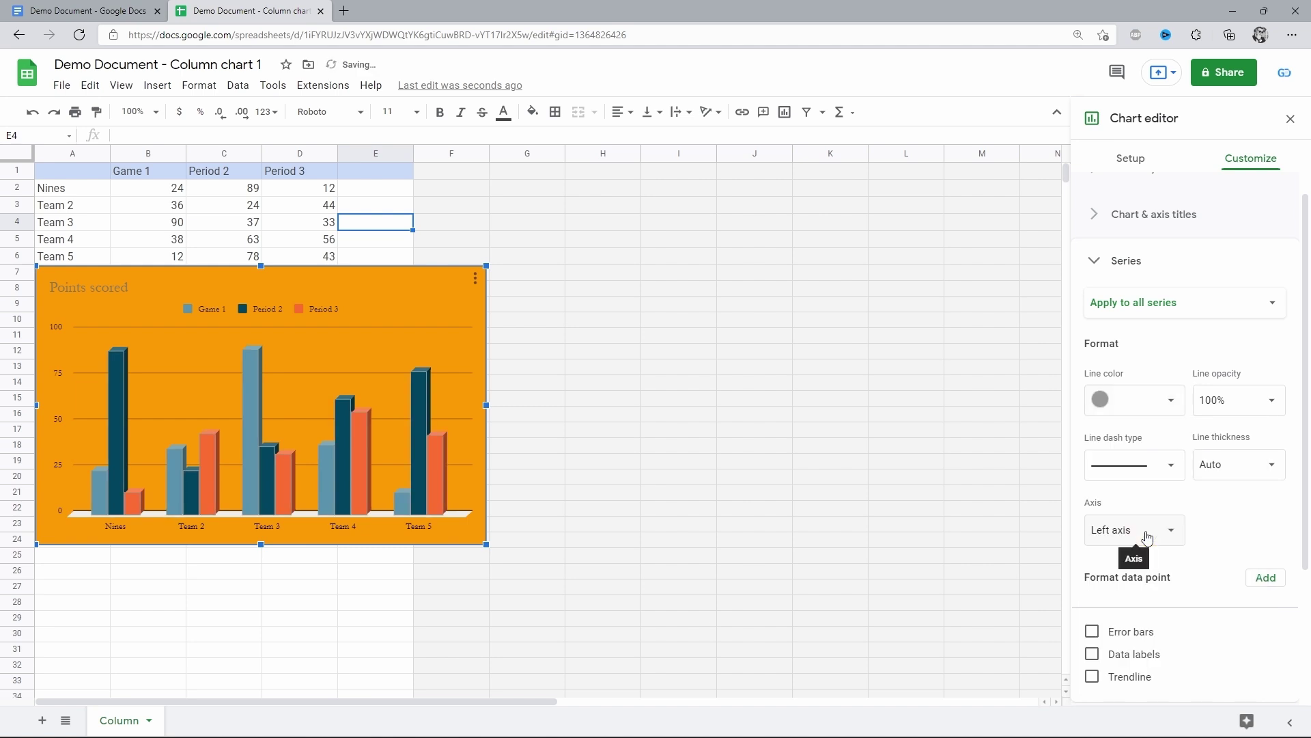